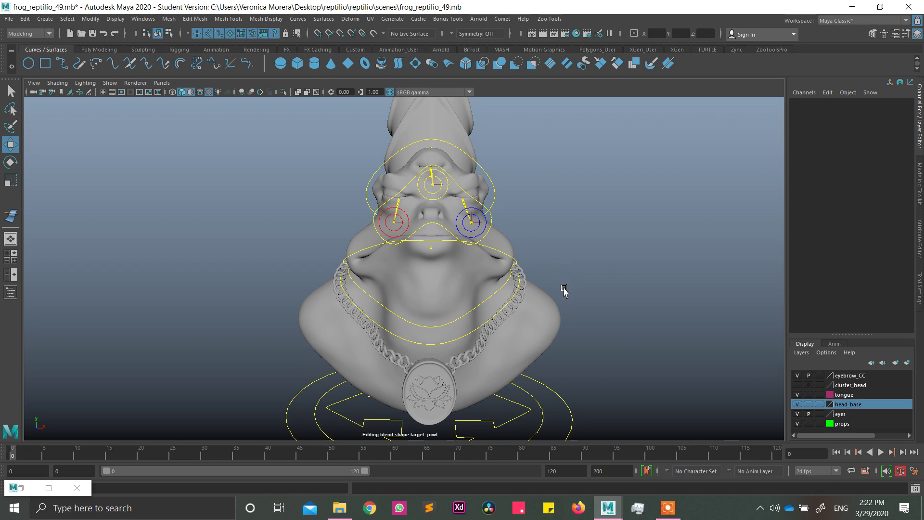
Examine how the necklace chain and medal are split into separate meshes on the frog's chest.
left_click_drag(564, 289, 541, 288, "alt")
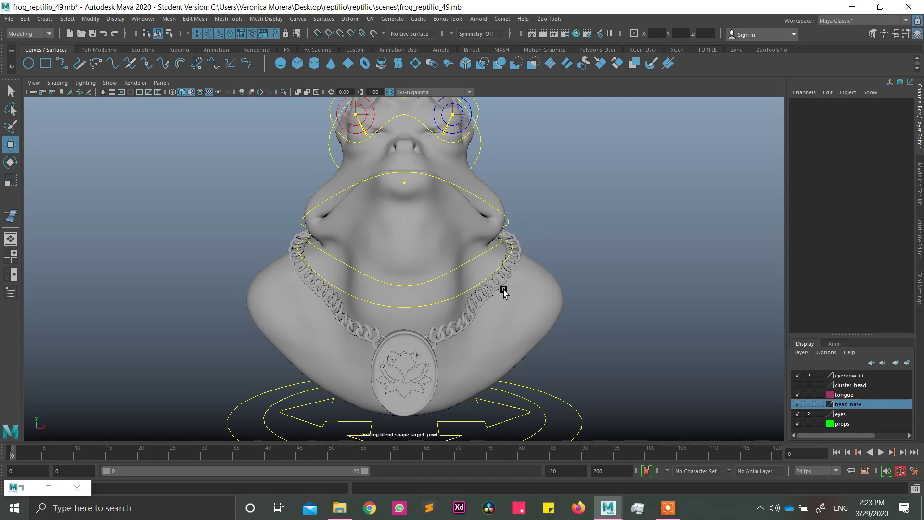
left_click(530, 299)
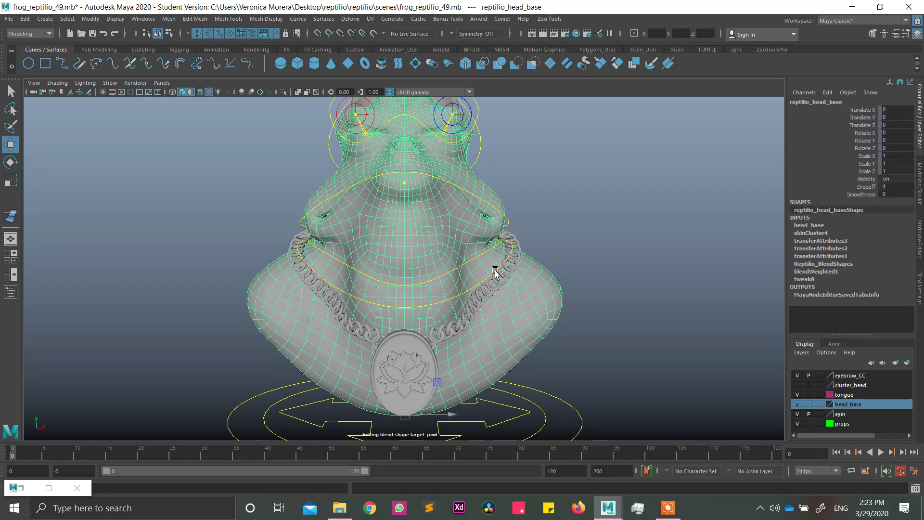
left_click(588, 198)
middle_click_drag(518, 320, 523, 322, "alt")
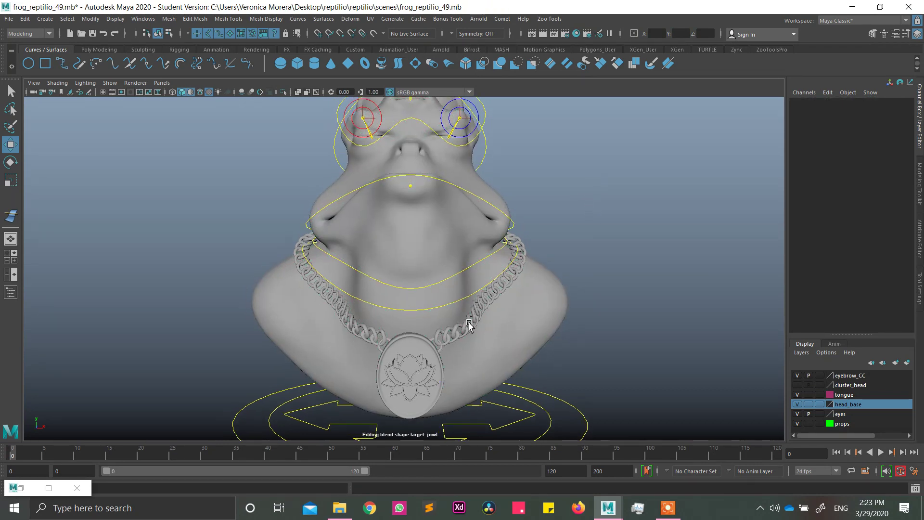
left_click(469, 322)
right_click_drag(468, 322, 600, 367, "alt")
middle_click_drag(600, 351, 543, 229, "alt")
left_click_drag(543, 229, 518, 265, "alt")
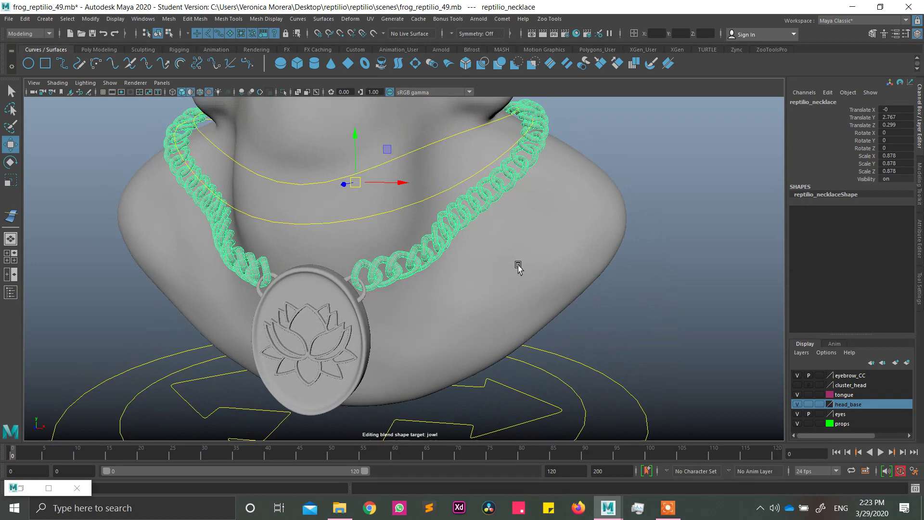
middle_click_drag(518, 265, 514, 280, "alt")
middle_click_drag(471, 239, 499, 258, "alt")
mouse_move(499, 258)
left_mouse_down("alt")
mouse_move(514, 255)
mouse_move(511, 246)
left_mouse_up("alt")
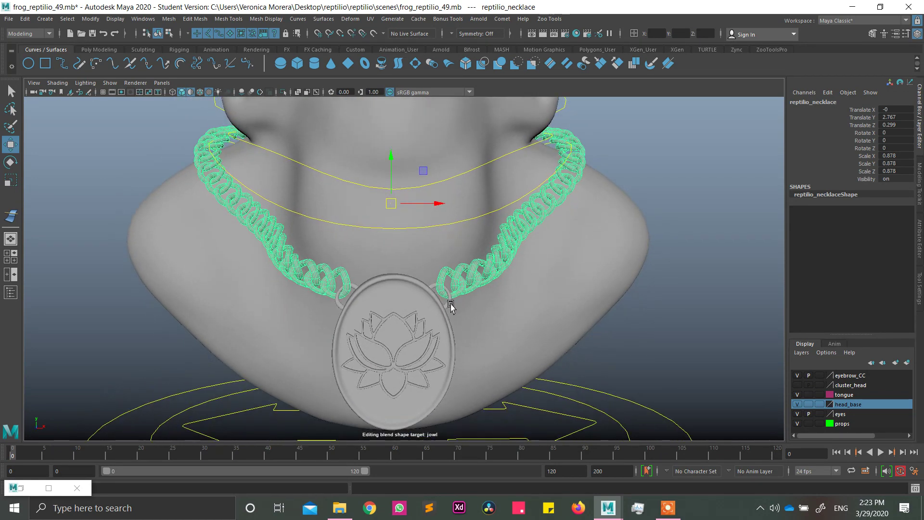
left_click(440, 311)
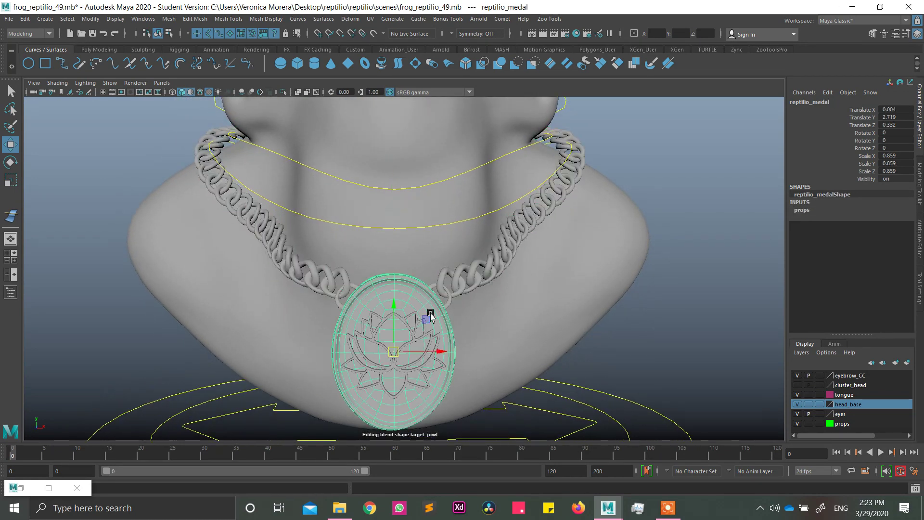
Separate the lotus badge mesh on the medal into individual pieces to free its two connecting rings.
left_click(413, 318)
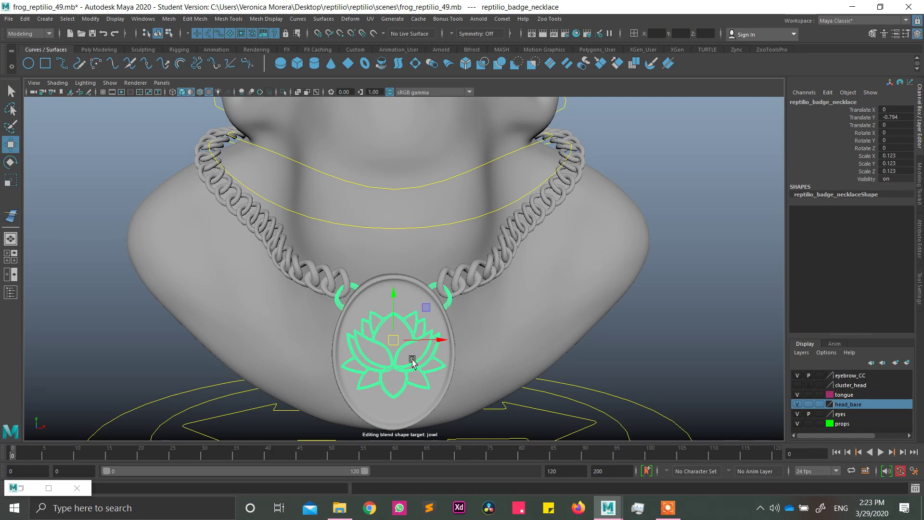
left_click_drag(412, 362, 470, 348, "alt")
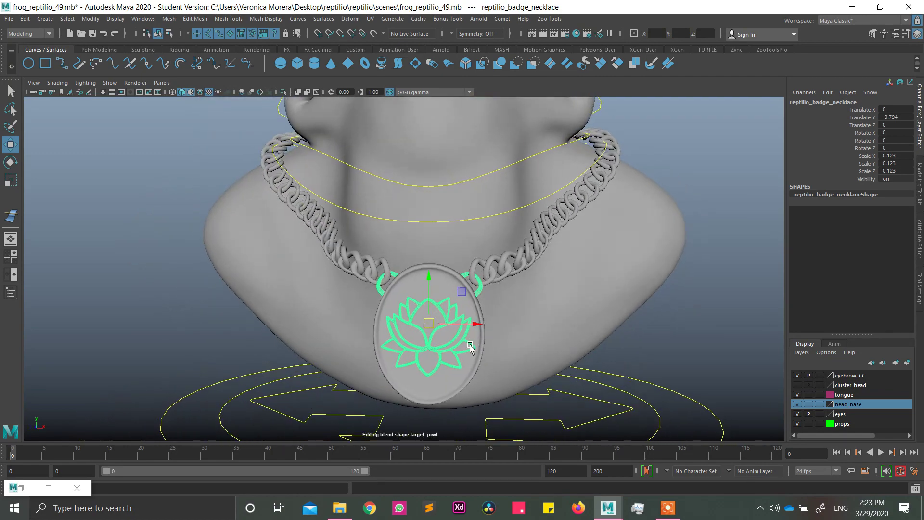
scroll(496, 287, "up", 1)
mouse_move(467, 287)
left_mouse_down("alt")
mouse_move(402, 291)
mouse_move(470, 294)
left_mouse_up("alt")
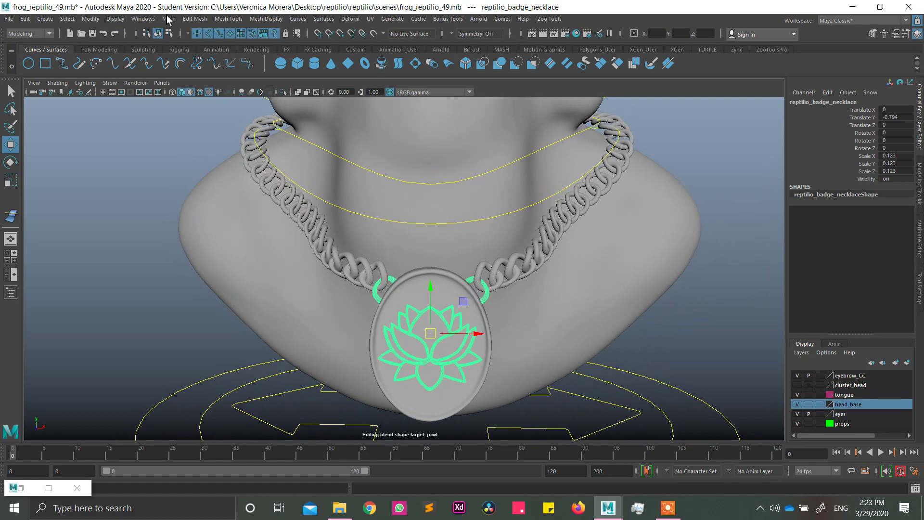
left_click(168, 19)
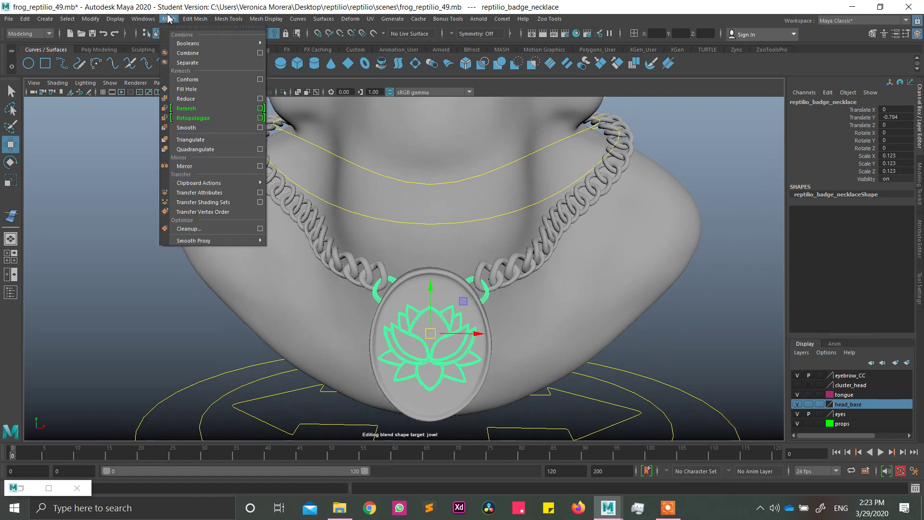
left_click(193, 63)
Combine the two connecting rings with the necklace chain into one mesh.
left_click(486, 292)
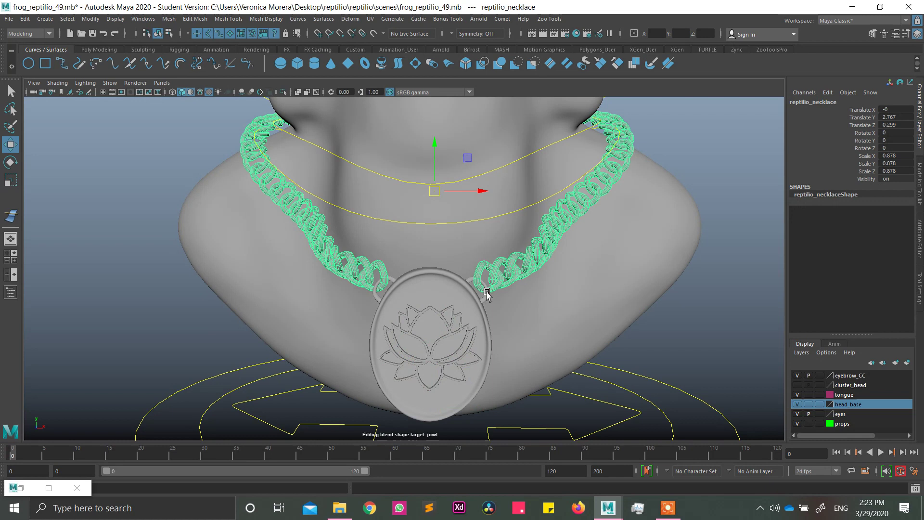
left_click(471, 292)
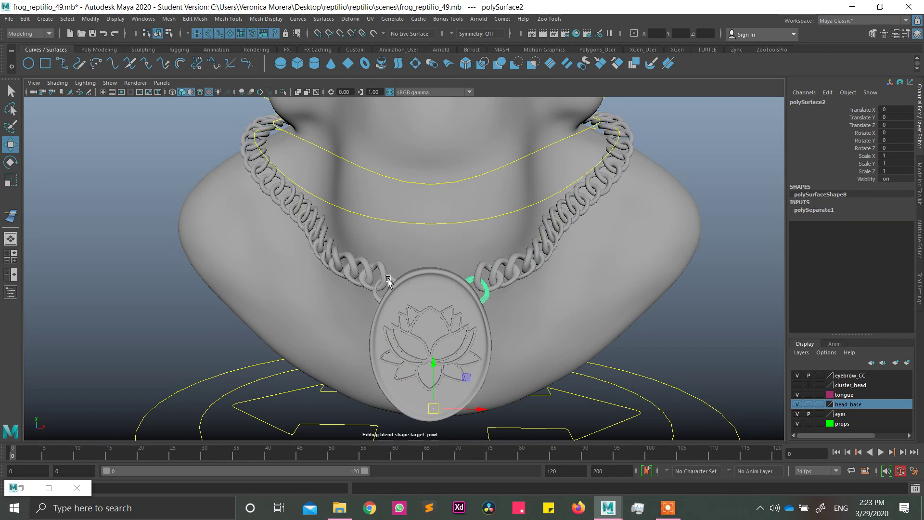
left_click(388, 281, "shift")
left_click(379, 266, "shift")
left_click(171, 20)
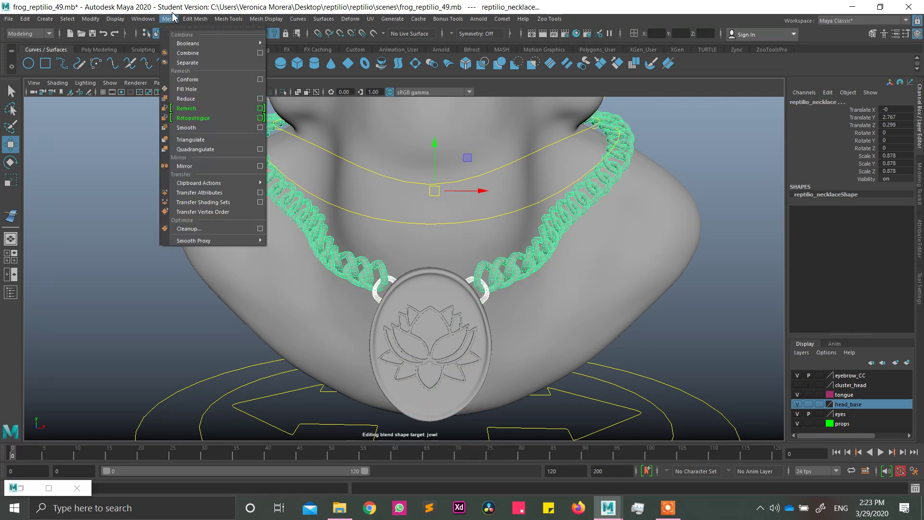
left_click(187, 53)
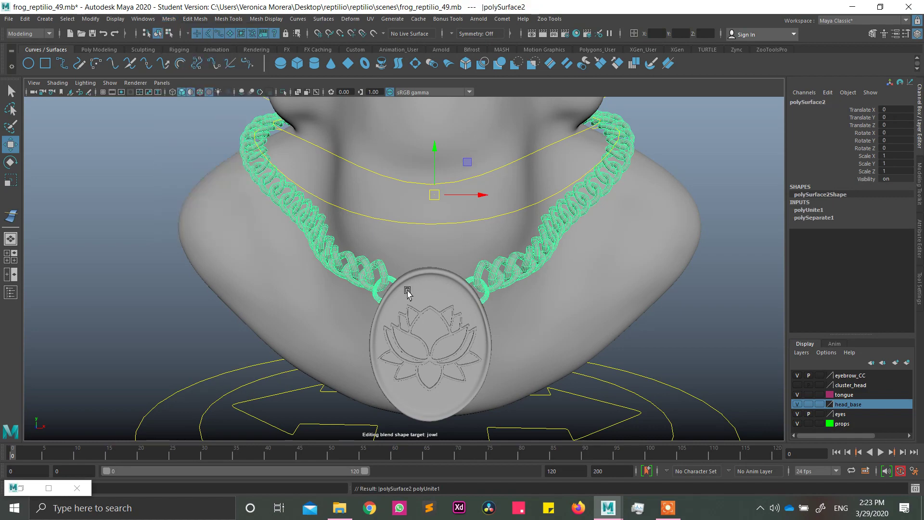
Combine the chain, lotus emblem and medal into a single necklace mesh and delete its construction history.
scroll(427, 260, "down", 1)
left_click_drag(427, 260, 398, 272, "alt")
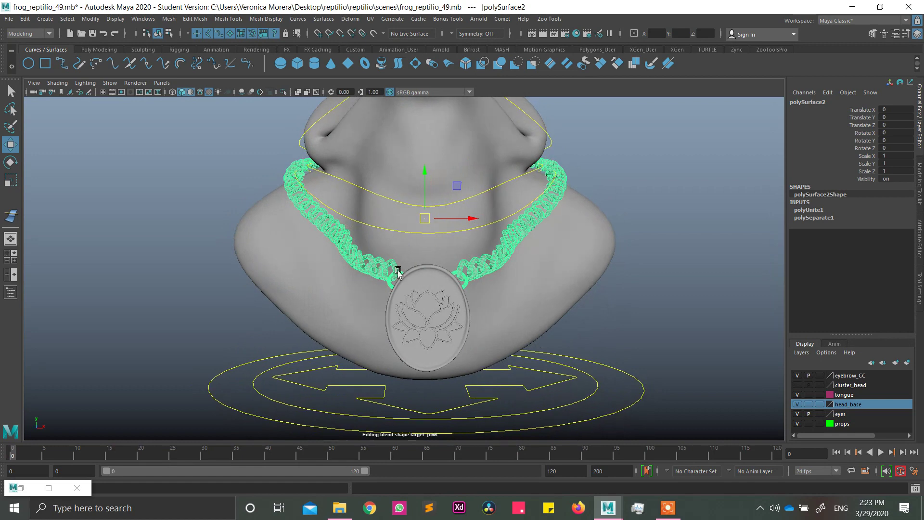
left_click(419, 294)
left_click(426, 274)
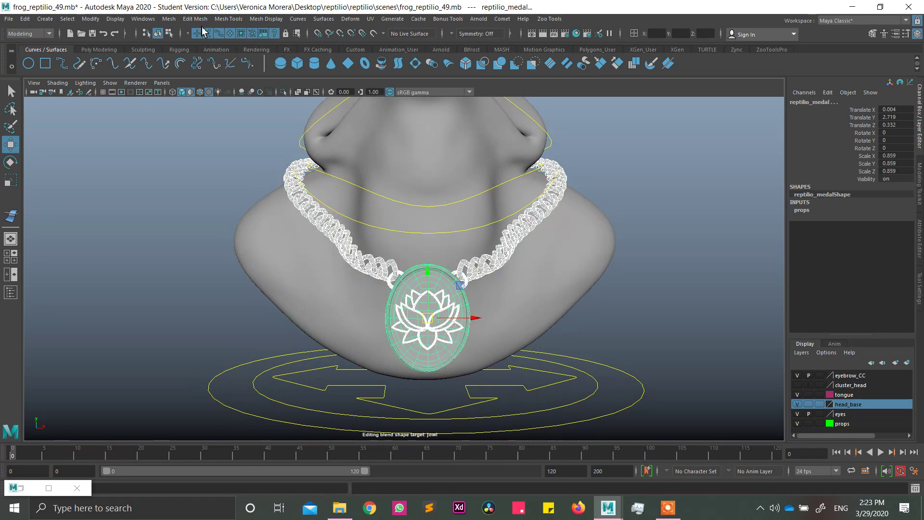
left_click(169, 19)
left_click(207, 53)
key("alt+shift+d")
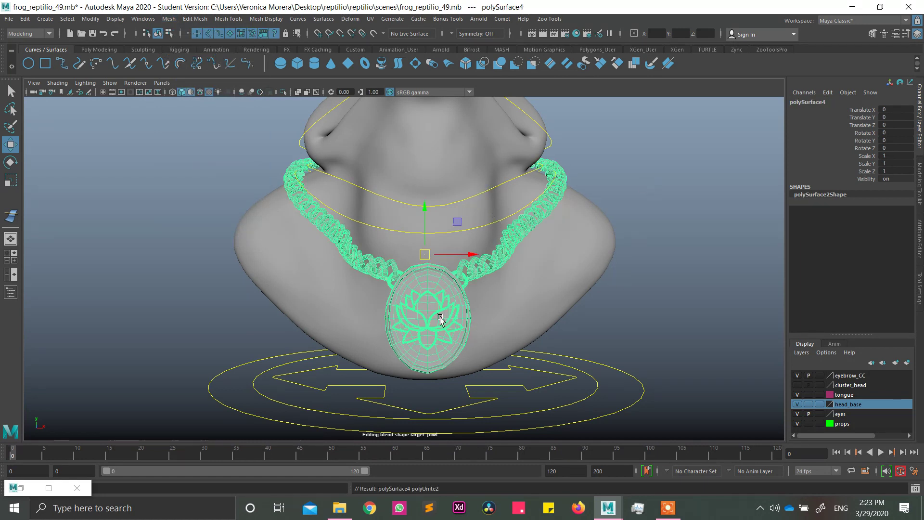
Try the smooth mesh preview on the combined necklace, cancel it, and examine the chain around the neck from the side.
key("3")
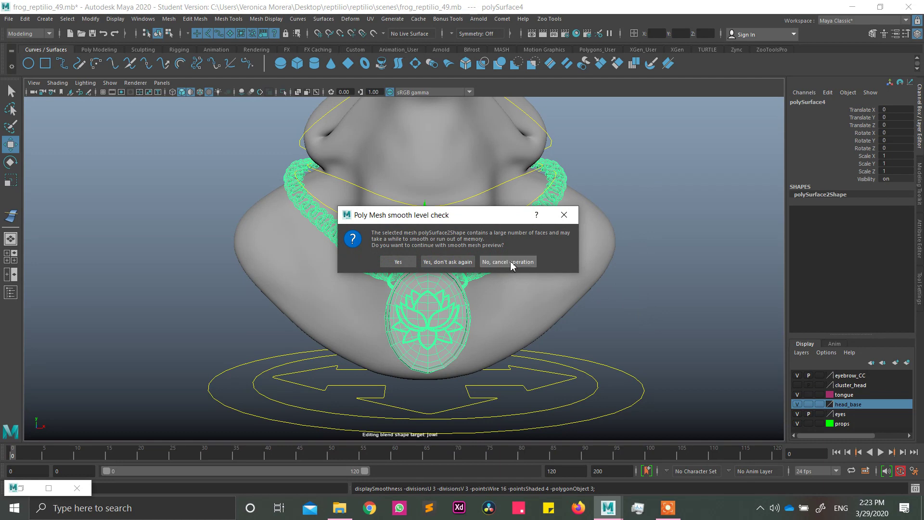
left_click(511, 261)
left_click(635, 274)
left_click_drag(635, 273, 397, 324, "alt")
left_click(351, 204)
left_click(721, 330)
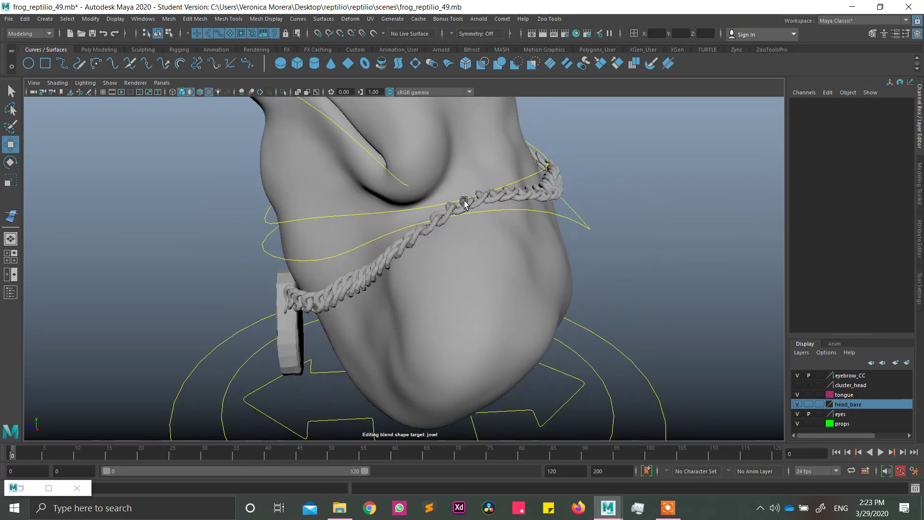
left_click(466, 201)
mouse_move(531, 245)
left_mouse_down("alt")
mouse_move(404, 241)
mouse_move(590, 231)
mouse_move(526, 255)
mouse_move(535, 211)
mouse_move(525, 240)
left_mouse_up("alt")
Create a NURBS circle at the base of the bust and scale it uniformly to about 4.95.
left_click(28, 63)
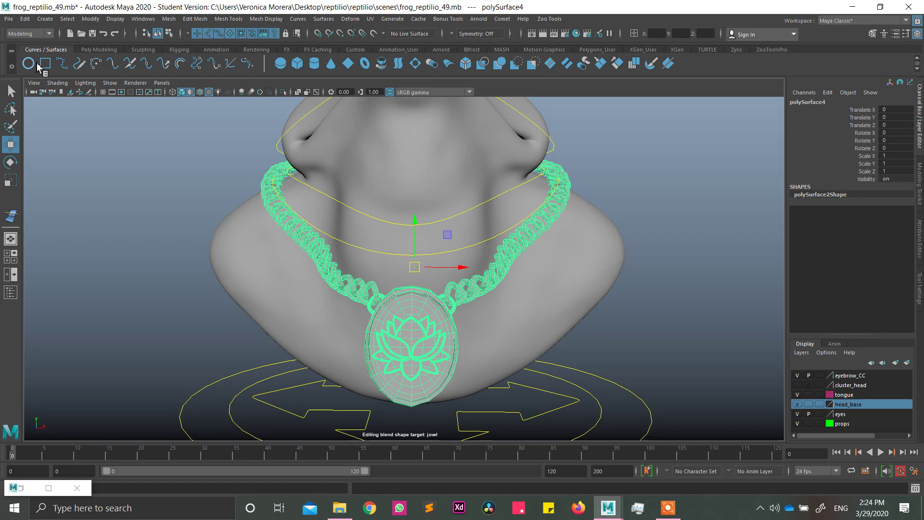
left_click_drag(480, 394, 466, 297, "alt")
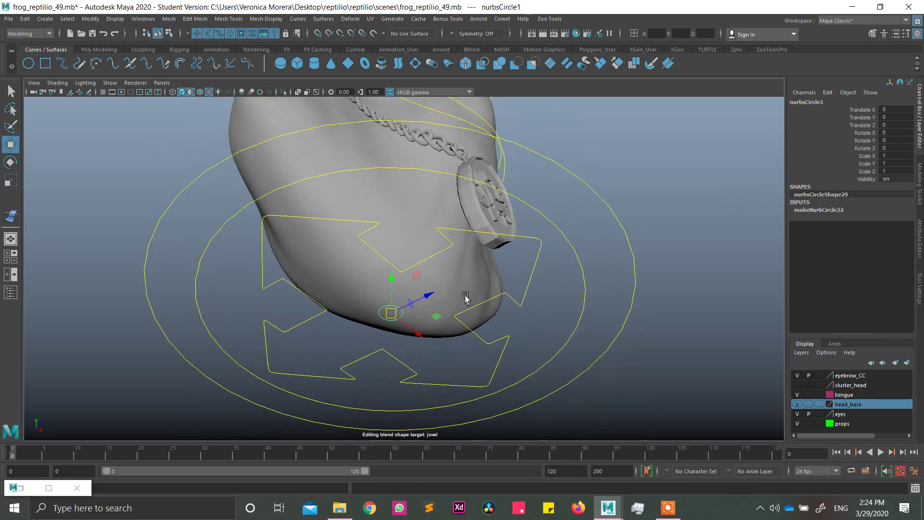
key("r")
left_click_drag(392, 315, 424, 352)
left_click(826, 211)
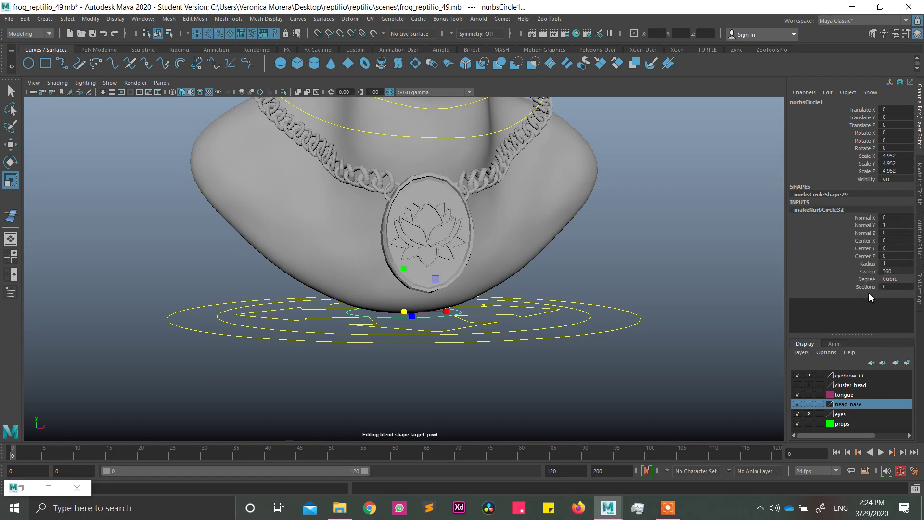
Move the new circle forward in front of the bust to about 20.19 in Translate Z.
left_click_drag(701, 298, 491, 340, "alt")
key("w")
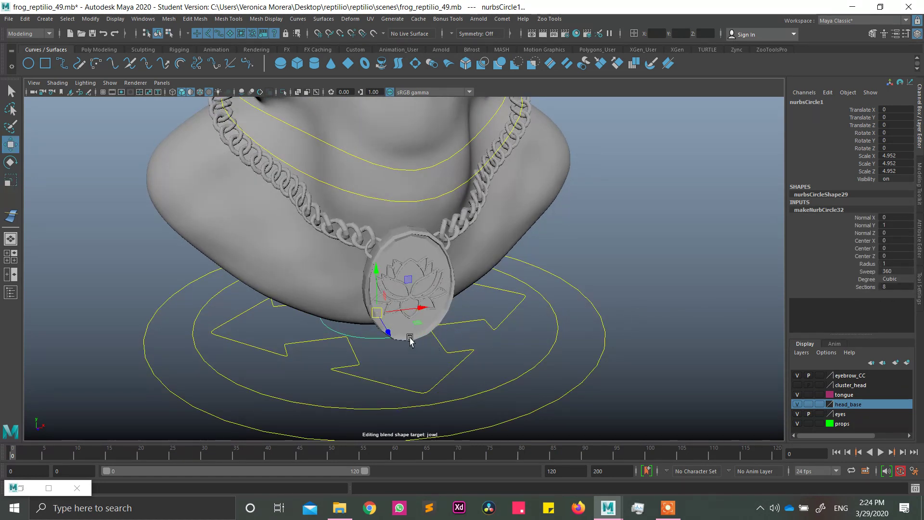
left_click_drag(409, 337, 484, 469)
Move all of the circle's control vertices up to the neck and enlarge them so the curve surrounds it.
left_click(172, 35)
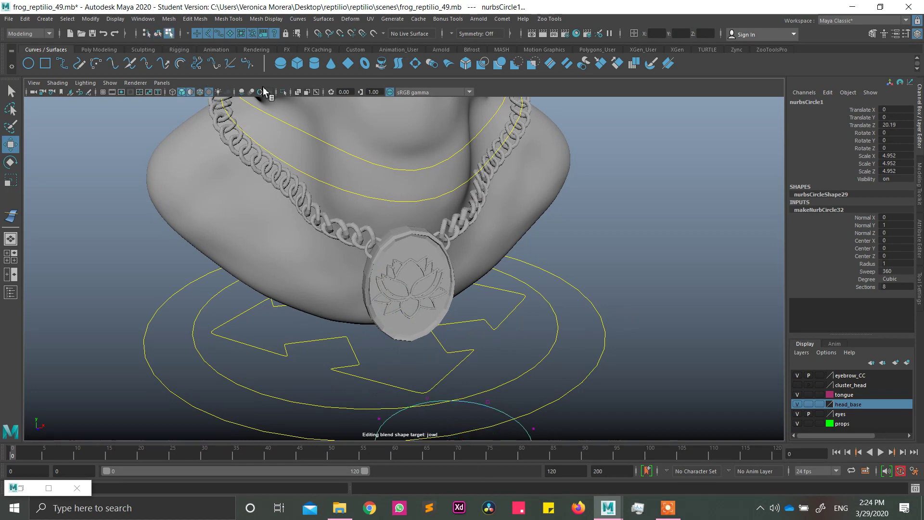
scroll(442, 363, "down", 3)
left_click_drag(442, 364, 418, 402, "alt")
middle_click_drag(413, 333, 417, 296, "alt")
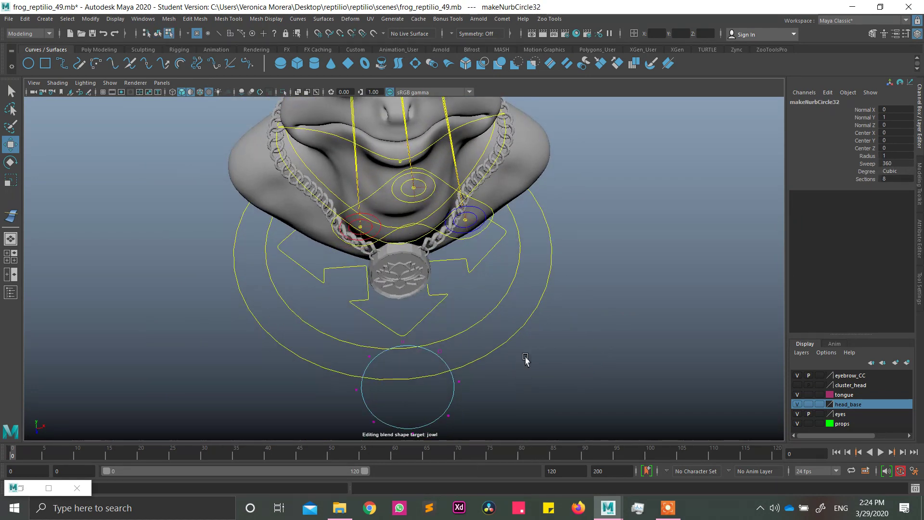
left_click_drag(526, 361, 523, 308, "alt")
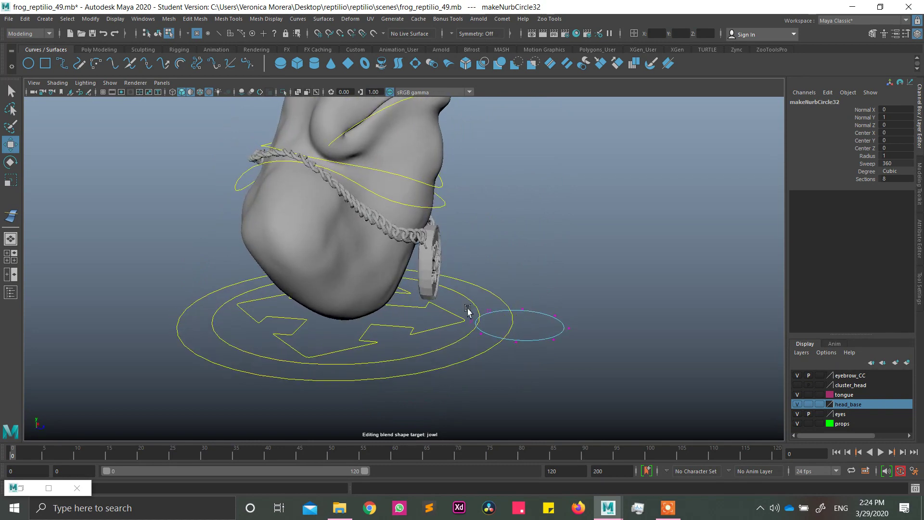
left_click_drag(468, 310, 540, 384, "alt")
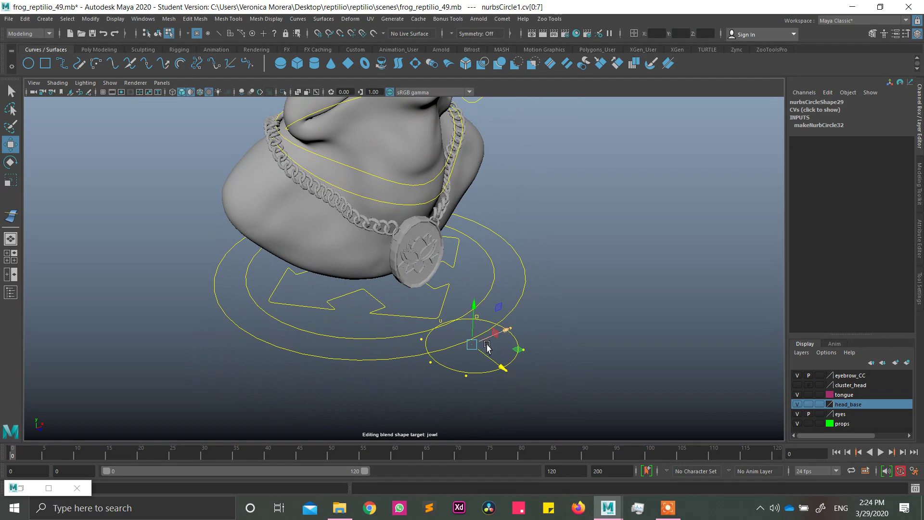
left_click_drag(472, 345, 357, 169)
middle_click_drag(402, 172, 445, 254, "alt")
left_click_drag(446, 253, 413, 303, "alt")
key("r")
key("w")
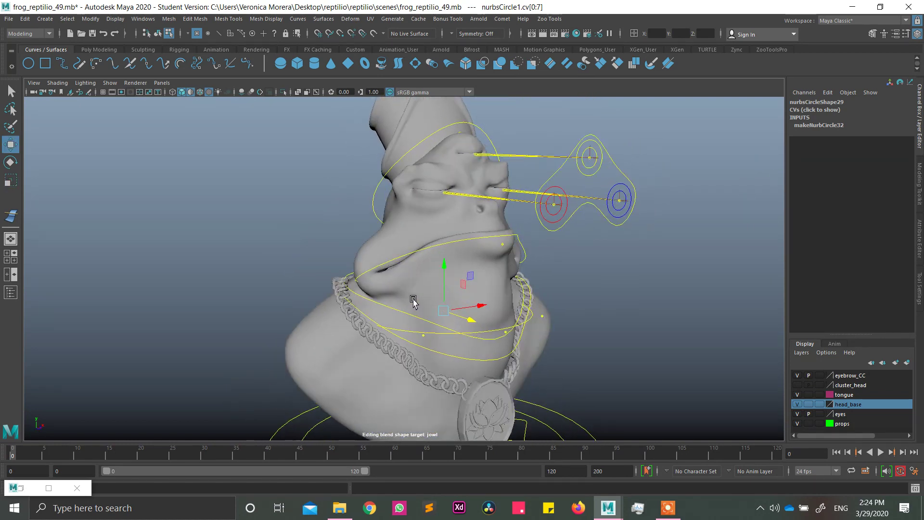
middle_click_drag(413, 299, 415, 286, "alt")
Return to object mode and isolate the necklace mesh and circle curve in the viewport.
left_click(372, 325)
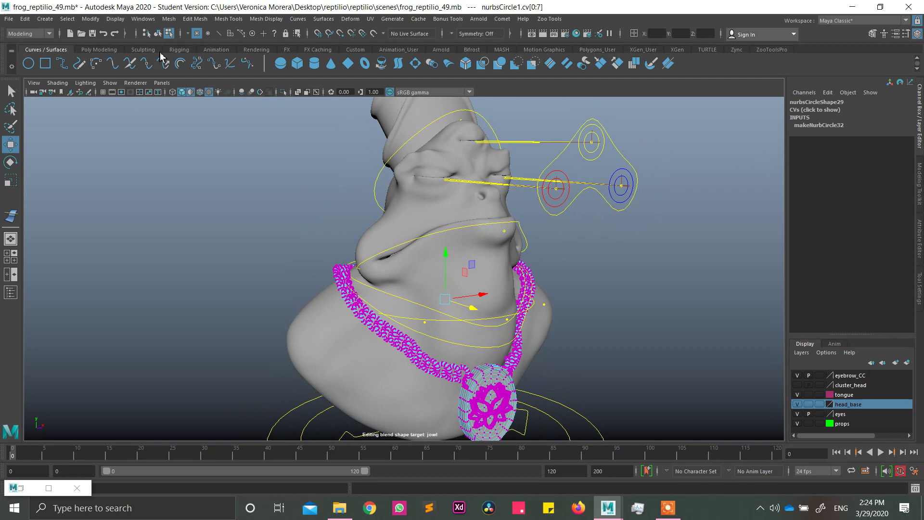
key("F8")
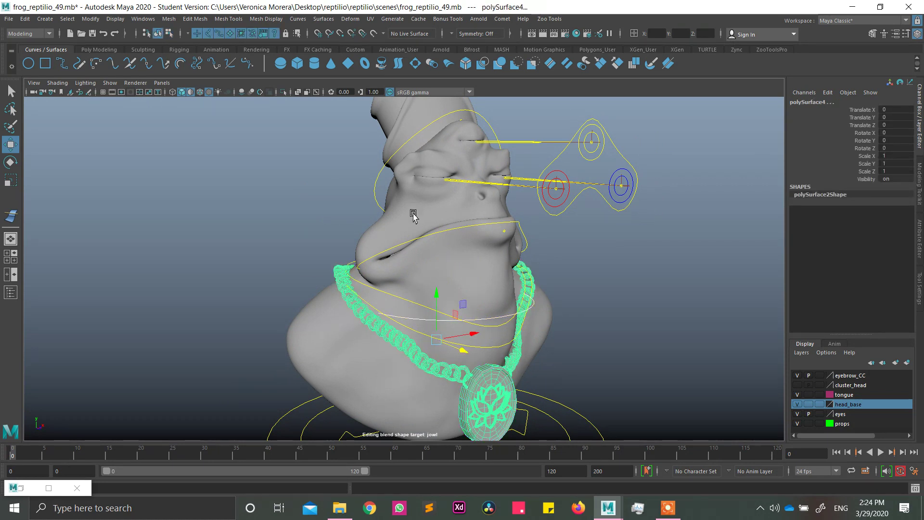
left_click(283, 93)
left_click(435, 307)
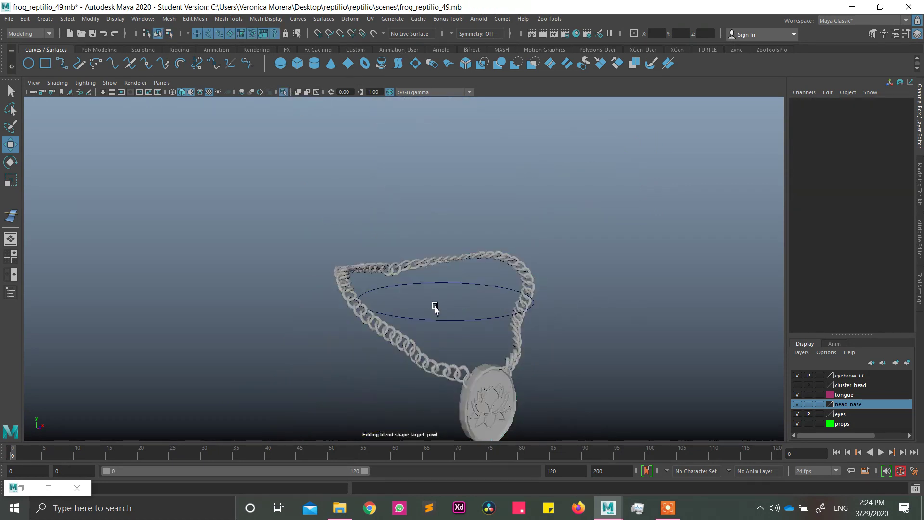
Shape the front of the circle by pulling its front control vertex down to the medal and centring it there.
left_click(449, 321)
left_click(170, 35)
mouse_move(499, 270)
left_mouse_down("alt")
mouse_move(425, 314)
mouse_move(491, 289)
mouse_move(488, 259)
left_mouse_up("alt")
left_click(434, 324)
left_click_drag(476, 211, 496, 319)
left_click_drag(512, 350, 399, 351)
left_click_drag(458, 344, 454, 346)
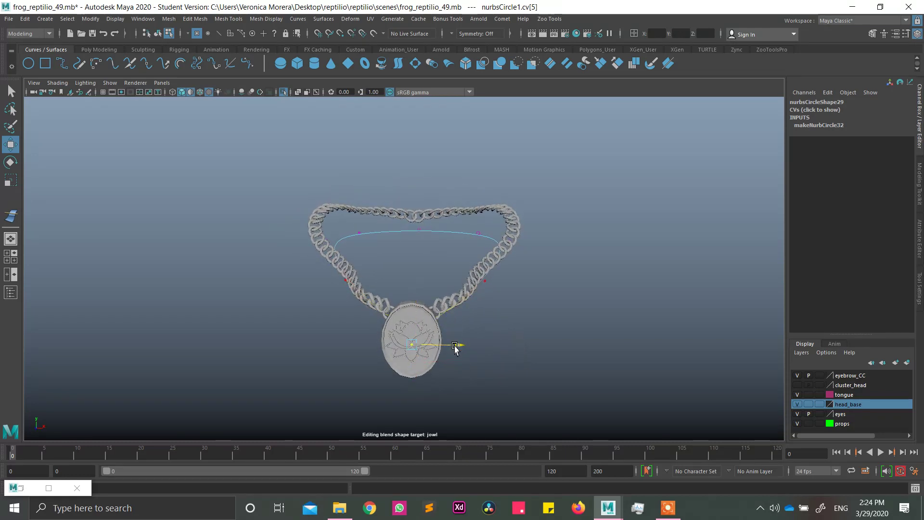
left_click_drag(409, 301, 409, 291)
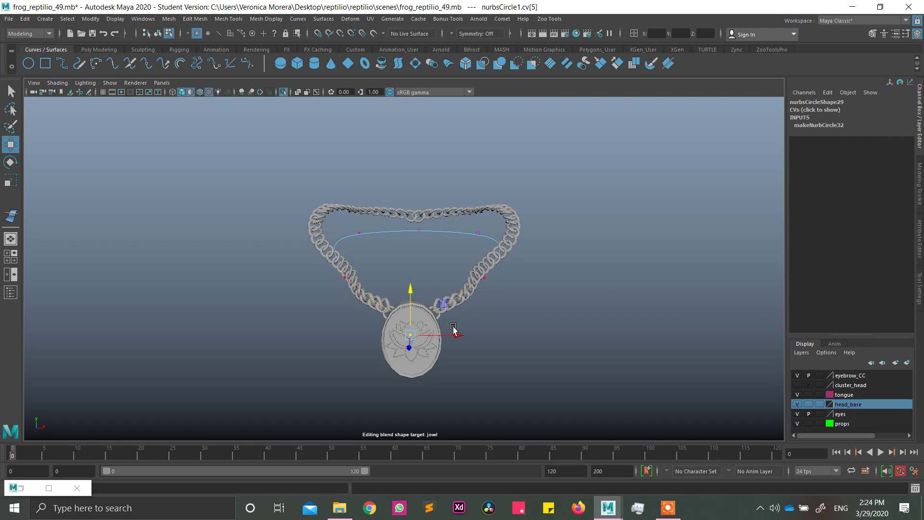
left_click_drag(456, 336, 458, 338)
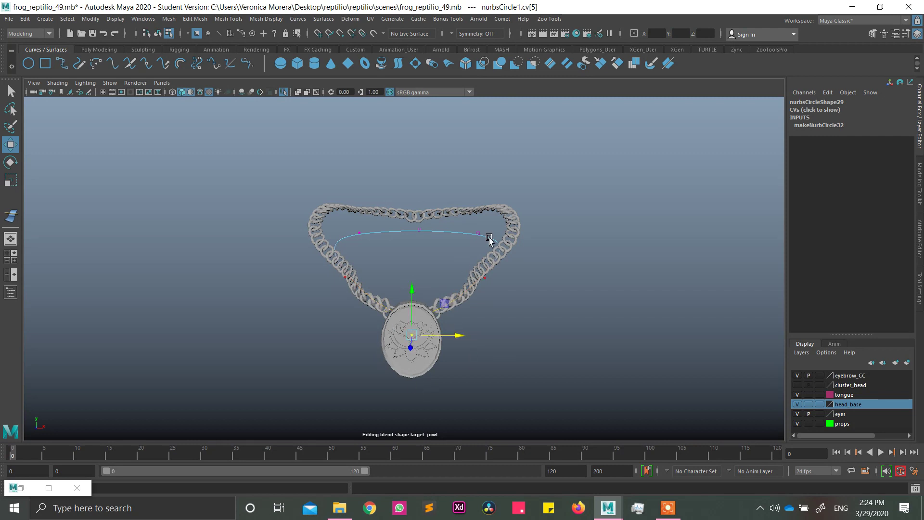
Raise the circle's side control vertices to the height of the chain as seen from the side.
left_click_drag(490, 239, 527, 326, "alt")
left_click_drag(478, 255, 479, 235)
left_click_drag(478, 245, 460, 258, "alt")
left_click_drag(370, 278, 429, 319)
left_click_drag(398, 268, 398, 233)
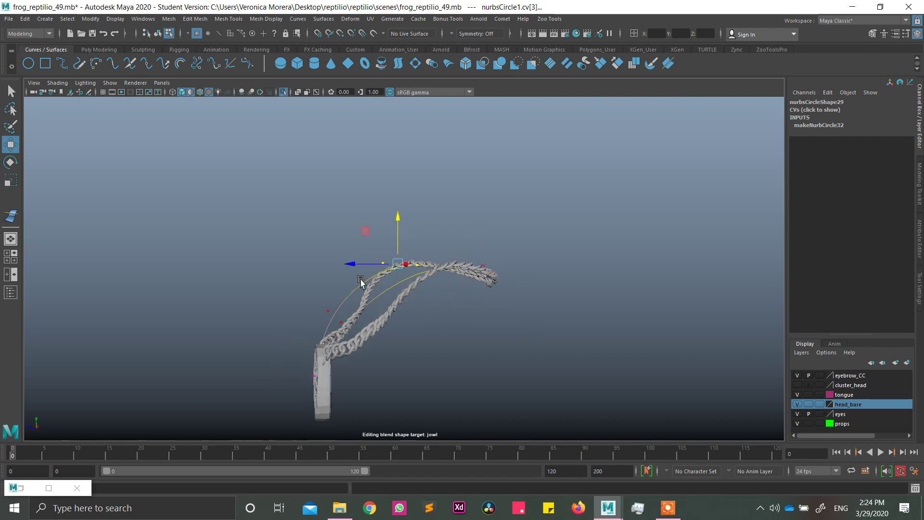
Select the circle's left and right side control vertices together and scale them apart so the curve reaches the sides of the chain.
left_click_drag(334, 318, 346, 327)
left_click_drag(291, 317, 402, 320)
key("r")
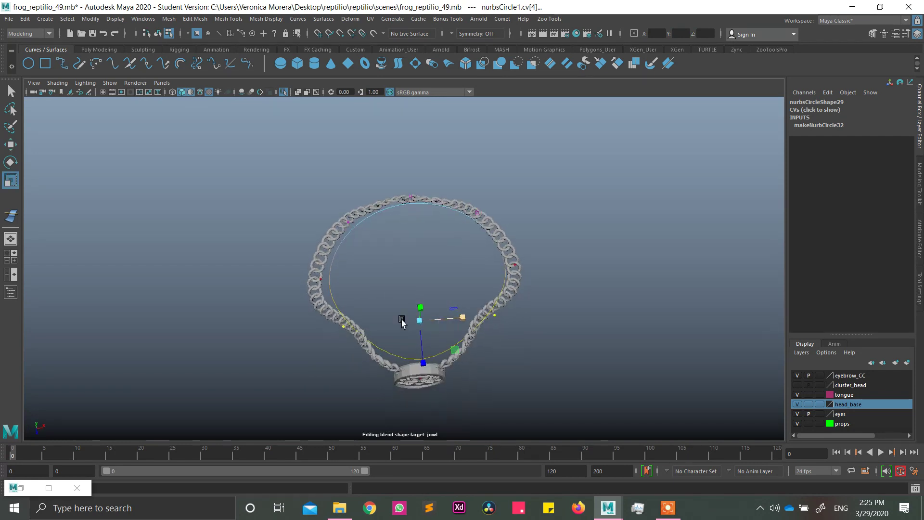
left_click_drag(309, 267, 567, 289)
left_click_drag(462, 268, 470, 268)
middle_click_drag(469, 262, 466, 271, "alt")
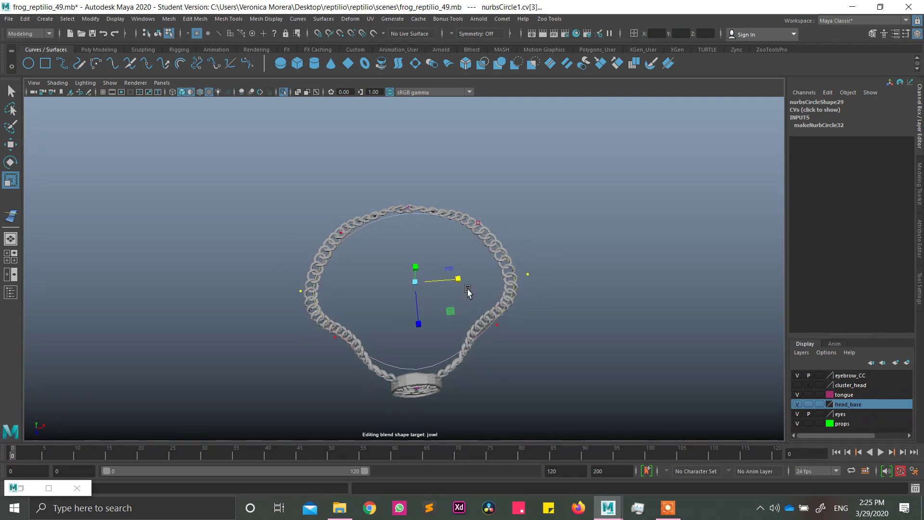
Nudge the circle's outer side, back and rear corner control vertices individually so the curve follows the chain behind the neck.
left_click_drag(555, 263, 523, 280)
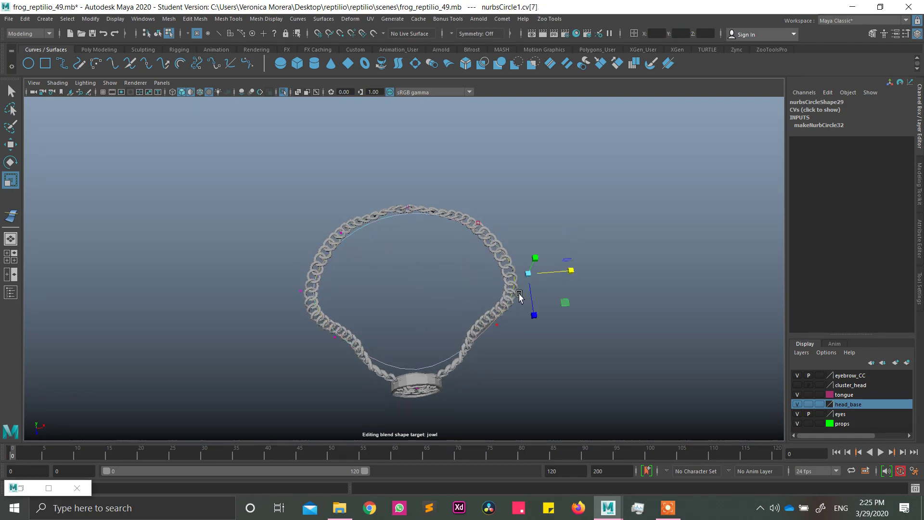
key("w")
left_click_drag(374, 205, 415, 218)
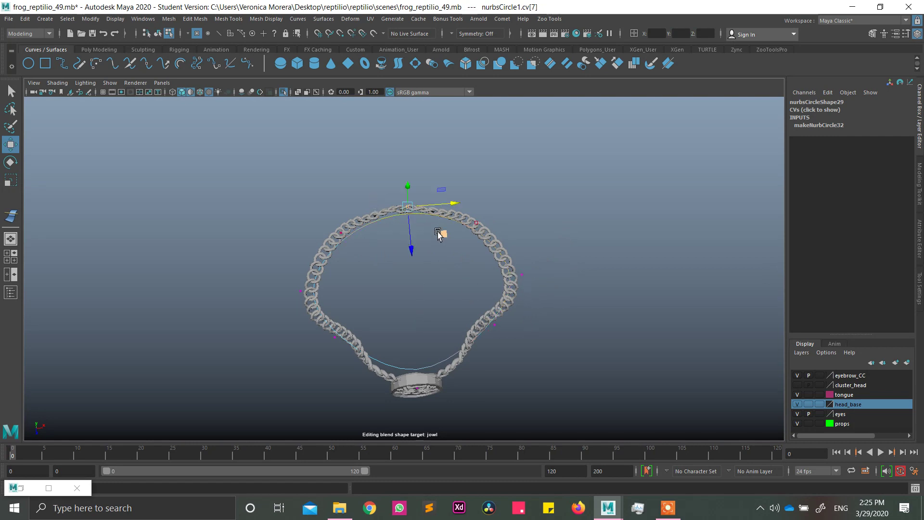
left_click_drag(348, 243, 348, 243)
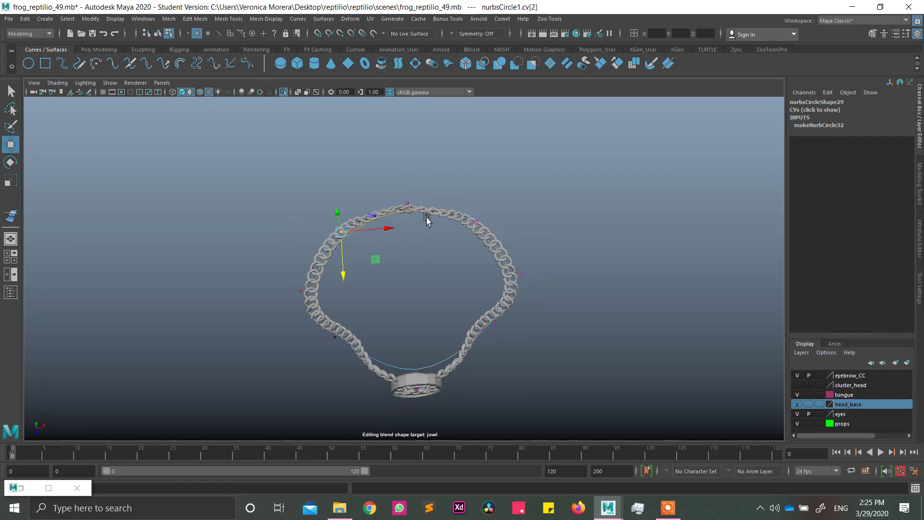
left_click_drag(491, 246, 490, 248, "shift")
left_click(414, 265)
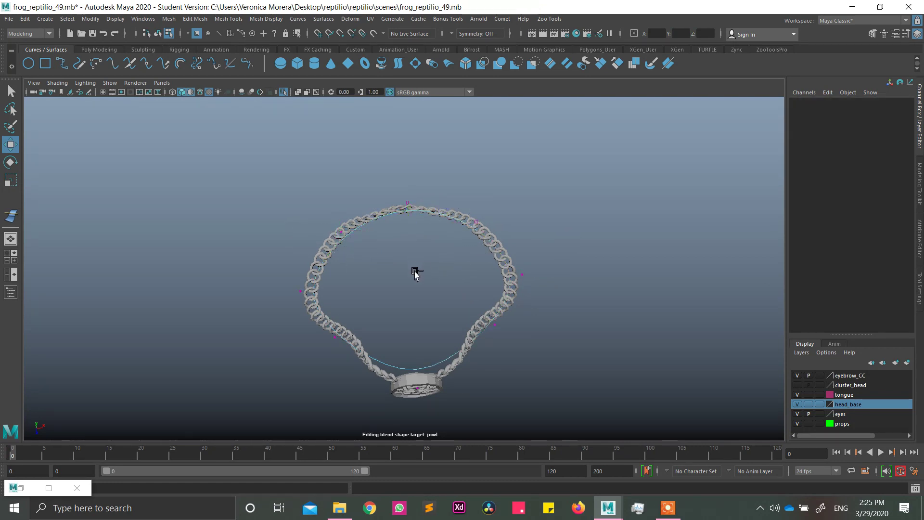
key("ctrl+z")
left_click_drag(413, 270, 411, 263)
Adjust the depth of the circle's front control vertex as seen from the side so it lines up with the medal.
middle_click_drag(418, 322, 414, 295, "alt")
left_click_drag(415, 297, 439, 302, "alt")
left_click(466, 309)
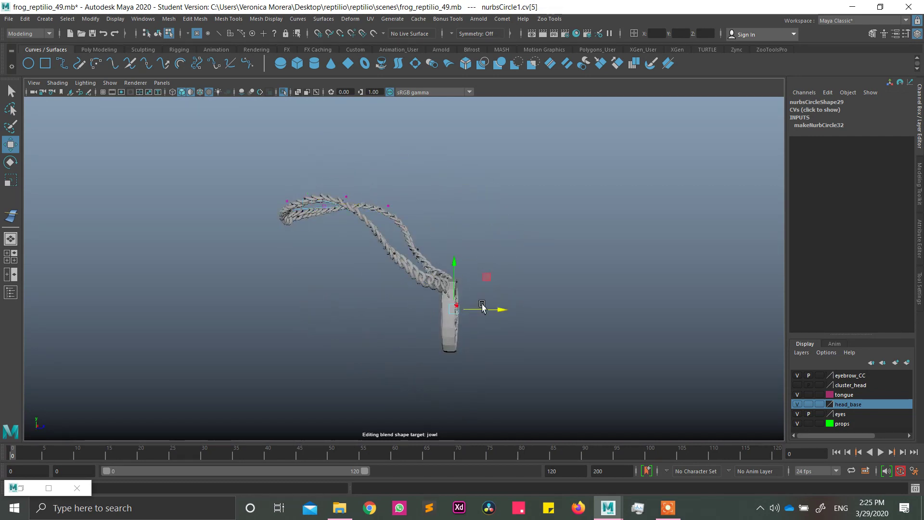
left_click_drag(501, 310, 446, 272)
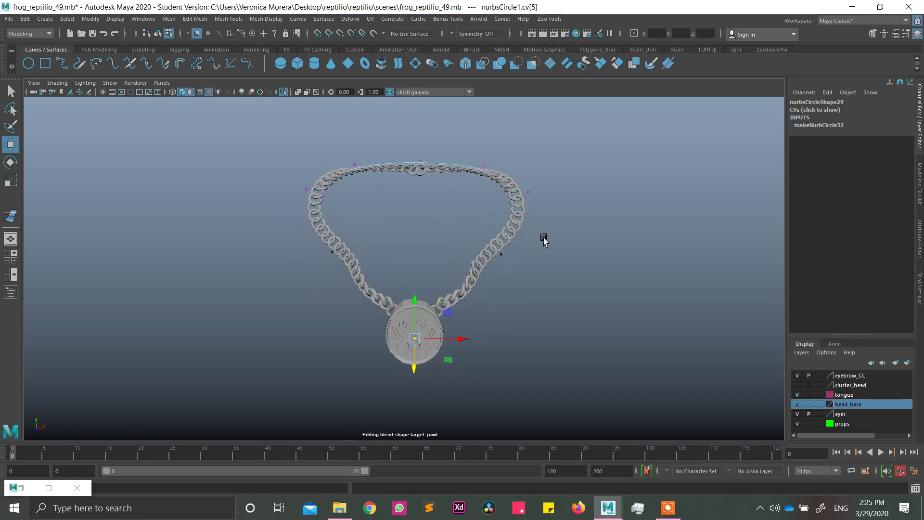
Move the two control vertices between the neck sides and the medal onto the chain so both front halves of the curve follow it.
left_click(502, 255)
left_click_drag(502, 256, 485, 278)
key("ctrl+z")
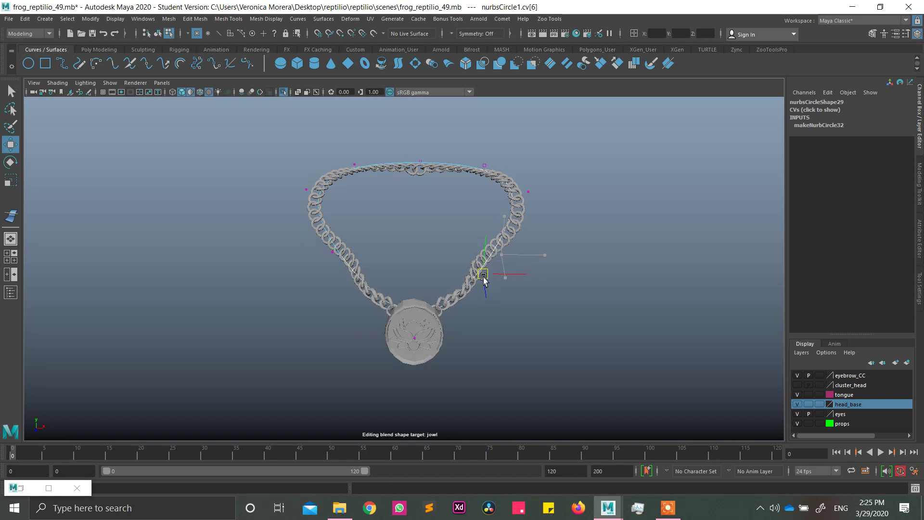
left_click_drag(385, 275, 361, 292, "alt")
left_click(333, 262)
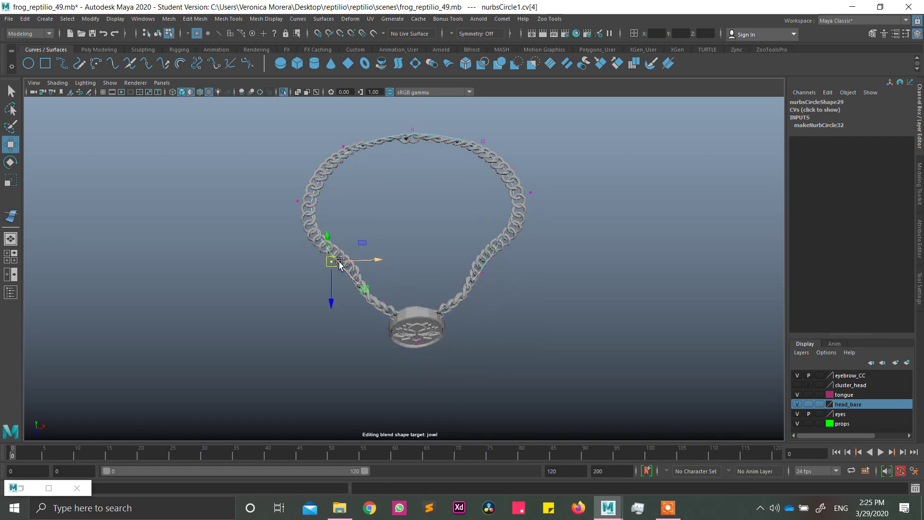
left_click_drag(333, 262, 555, 318)
left_click(483, 284)
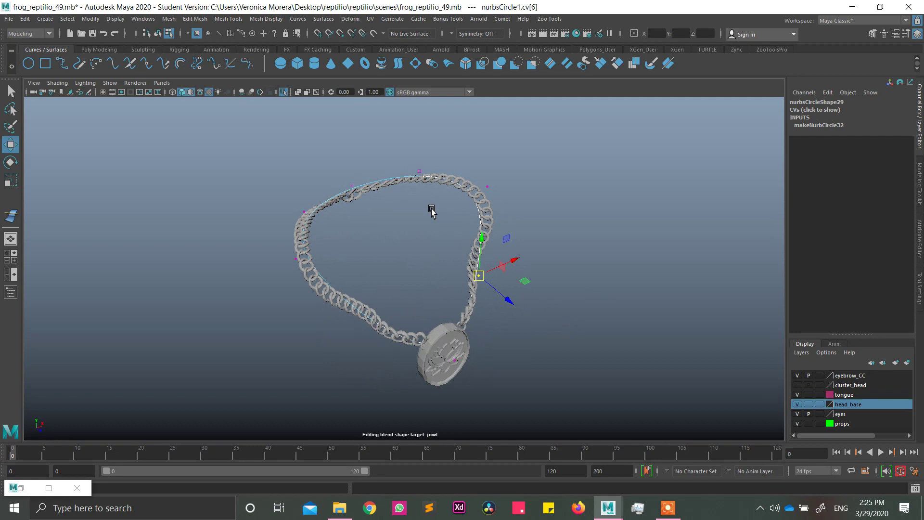
Leave isolation and component mode to show the whole character with nothing selected, and display the Outliner.
left_click_drag(432, 208, 495, 202, "alt")
left_click(283, 92)
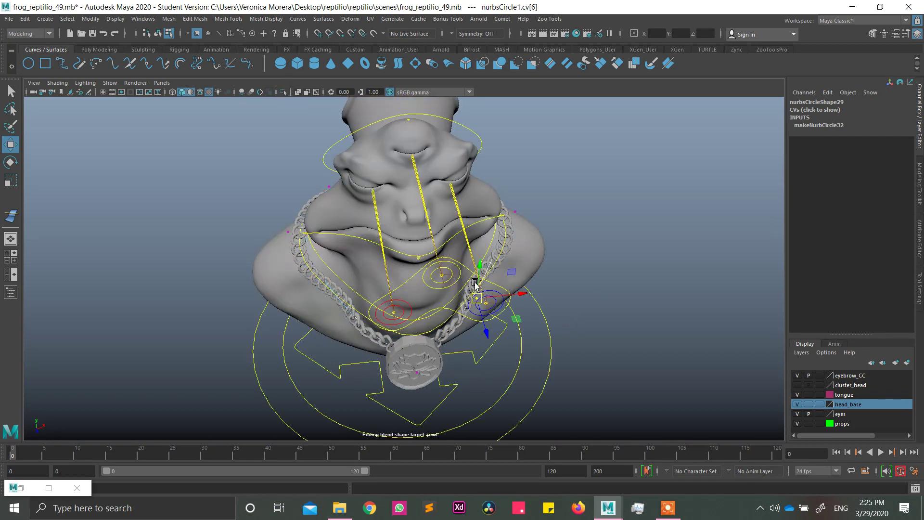
left_click_drag(475, 284, 572, 231, "alt")
key("F8")
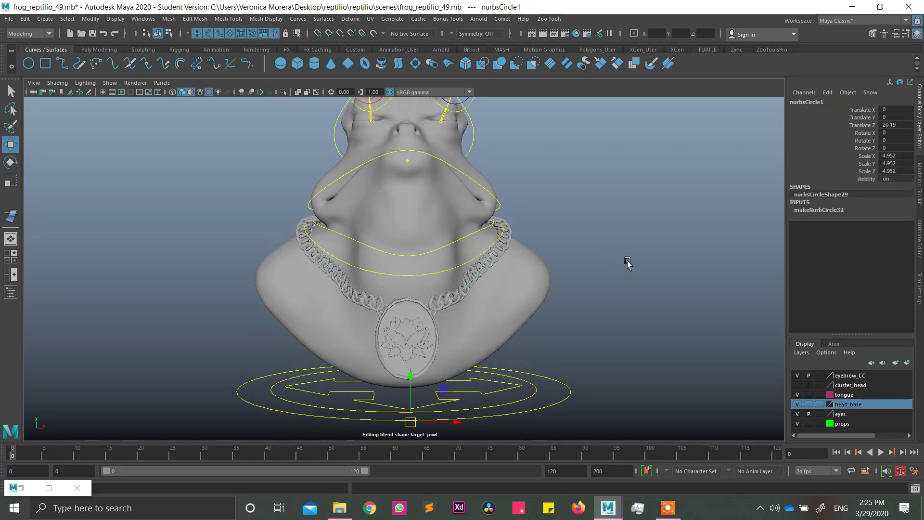
left_click(627, 264)
right_click_drag(484, 269, 595, 307, "alt")
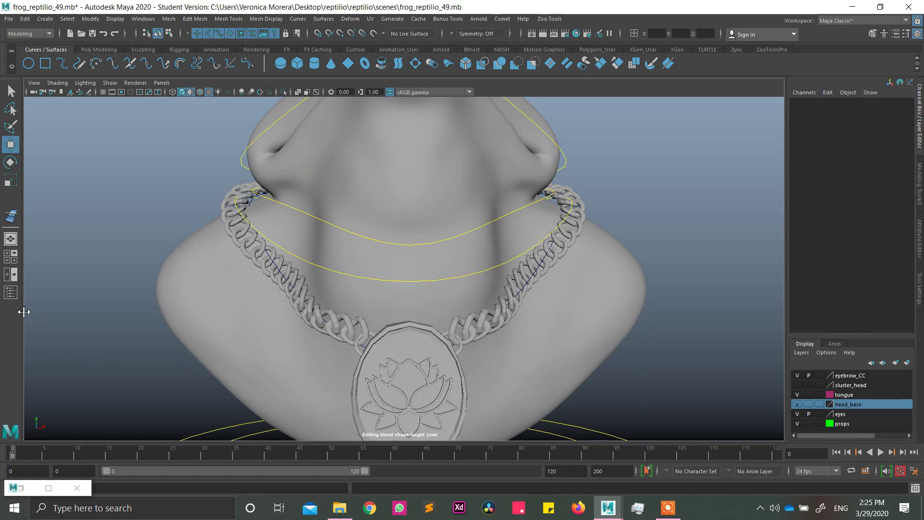
left_click(11, 292)
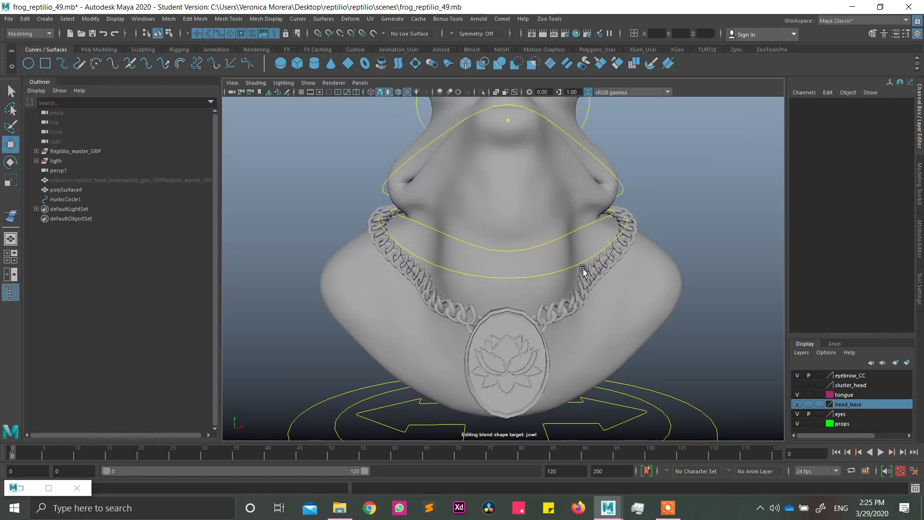
middle_click_drag(625, 281, 581, 298, "alt")
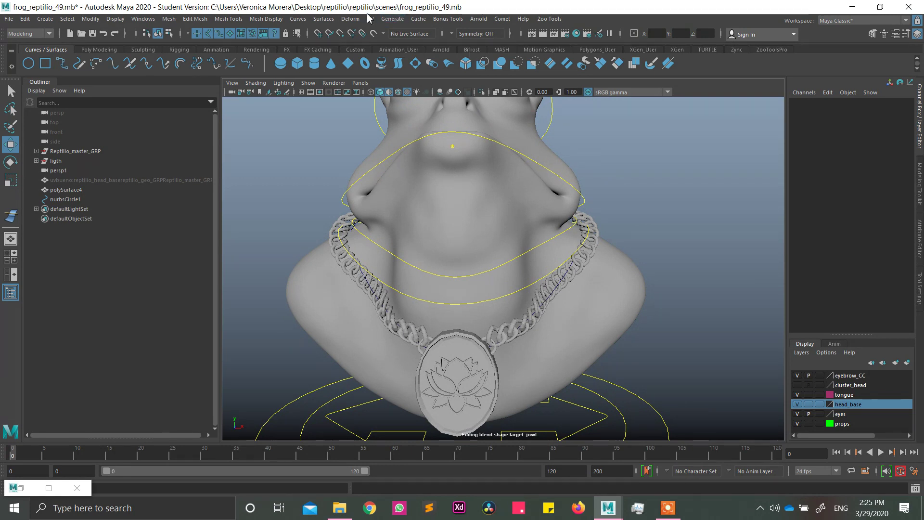
Create a Wire deformer with the necklace mesh as the deformed shape and the NURBS circle as its wire curve.
left_click(350, 19)
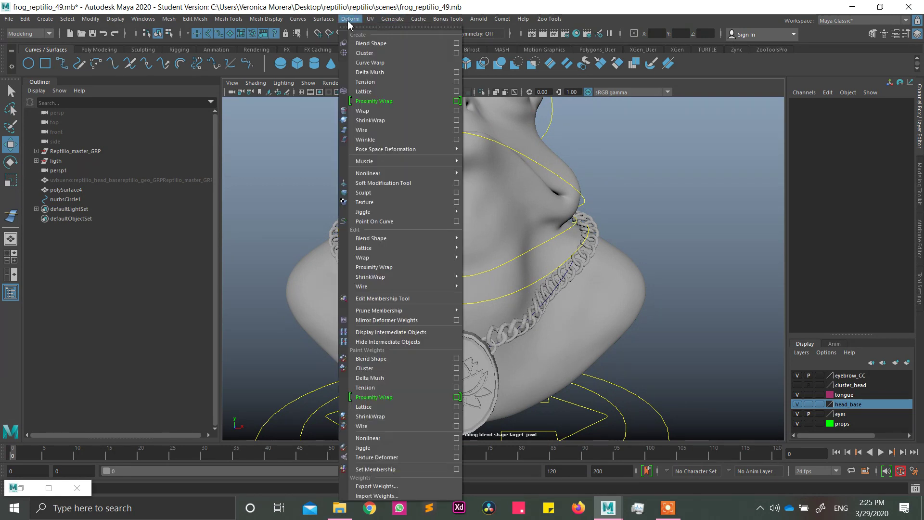
left_click(373, 130)
left_click(521, 322)
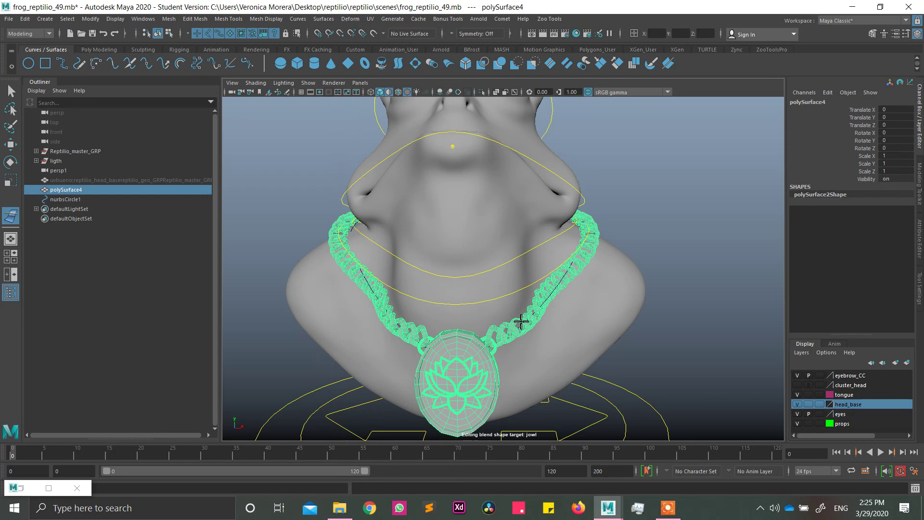
key("Return")
left_click(563, 282)
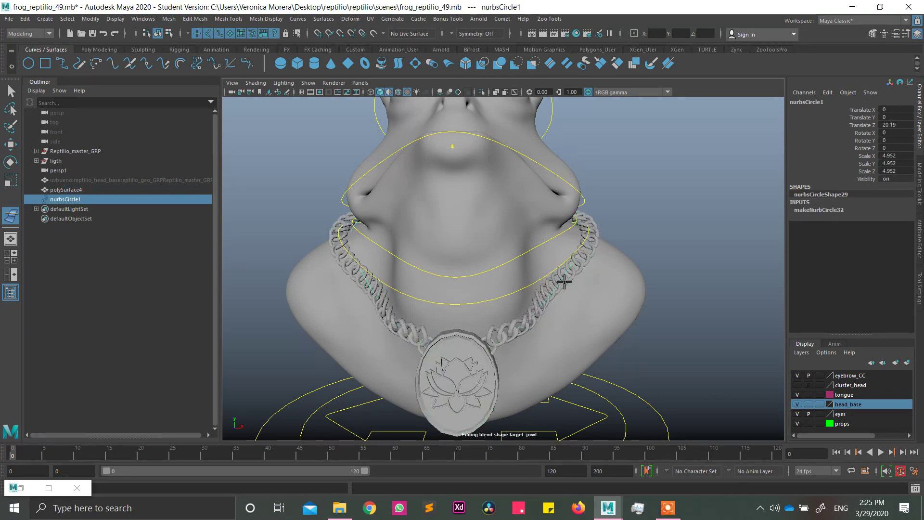
key("Return")
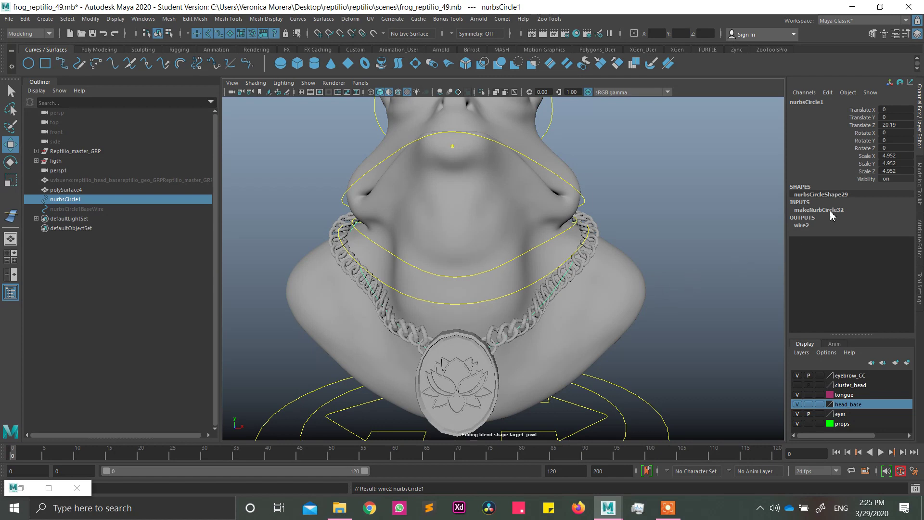
Test the wire deformer by pulling nurbsCircle1's front side control vertex away from the chain, and undo the move.
left_click(679, 284)
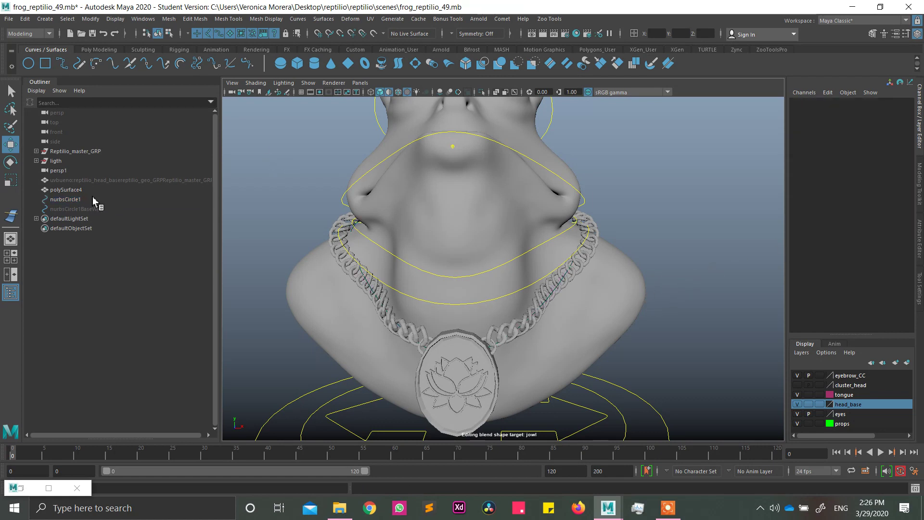
left_click(85, 200)
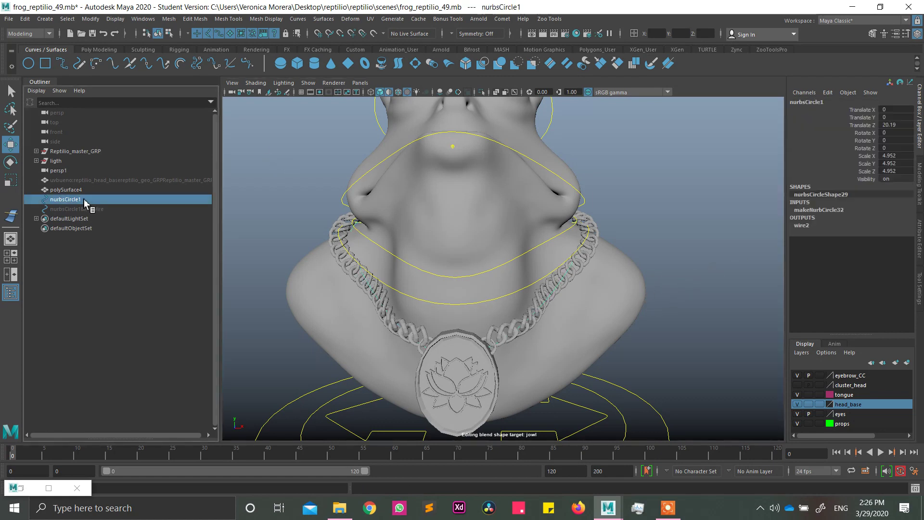
left_click(170, 33)
left_click(554, 311)
left_click_drag(558, 313, 651, 326)
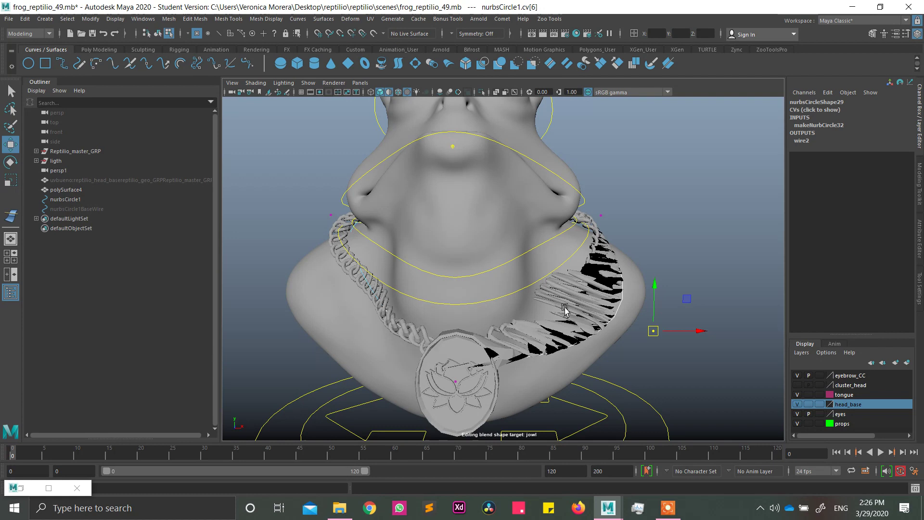
key("ctrl+z")
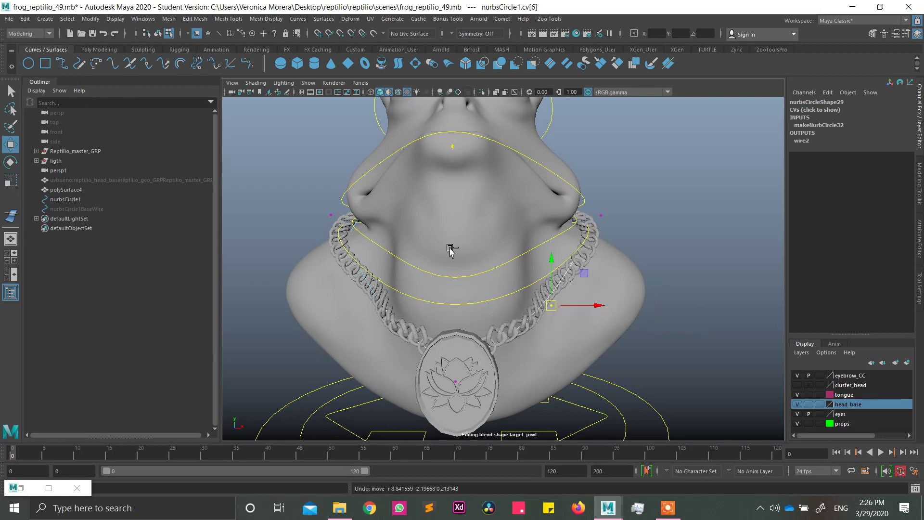
Return nurbsCircle1 to object mode and set the Dropoff Distance of wire2 to 500.
left_click(158, 33)
left_click(809, 225)
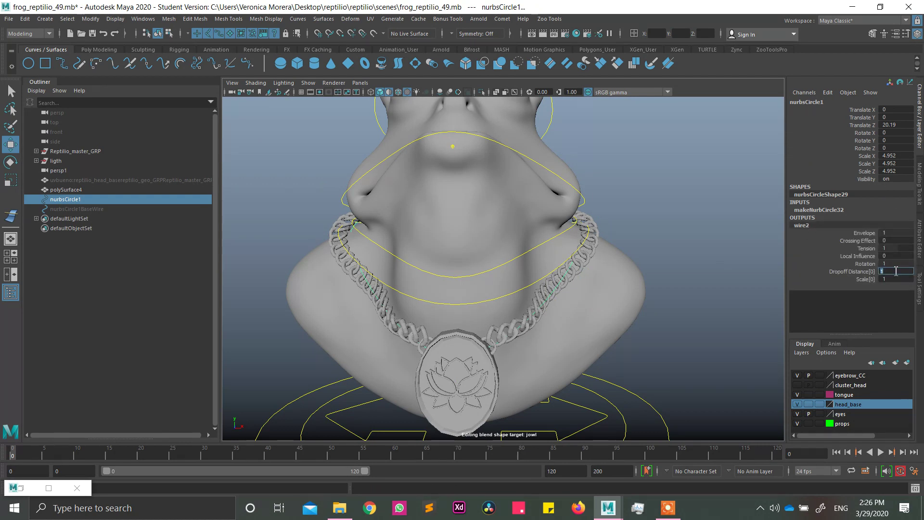
left_click(896, 271)
type("500")
key("Return")
Test the new dropoff by pulling the same front side control vertex outward, and undo the move.
left_click(169, 32)
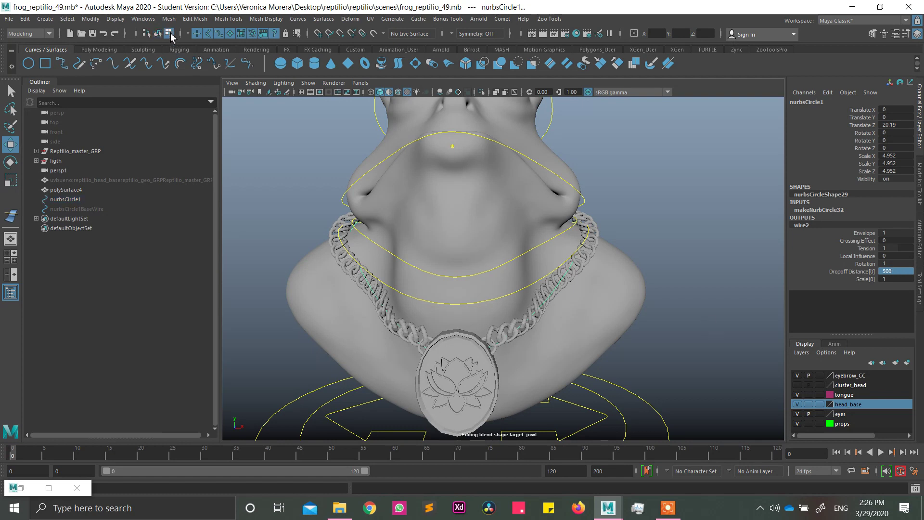
left_click(563, 305)
left_click_drag(582, 312, 609, 310)
key("ctrl+z")
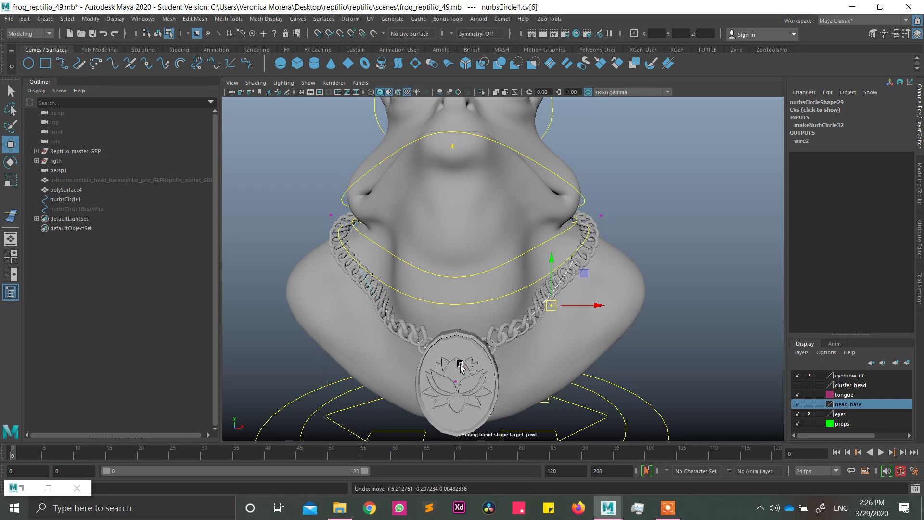
Test the necklace deformation by moving the neck-side control vertex outward and the front side one slightly down, undoing each move.
left_click(437, 261)
left_click(600, 213)
left_click_drag(601, 215, 644, 223)
key("ctrl+z")
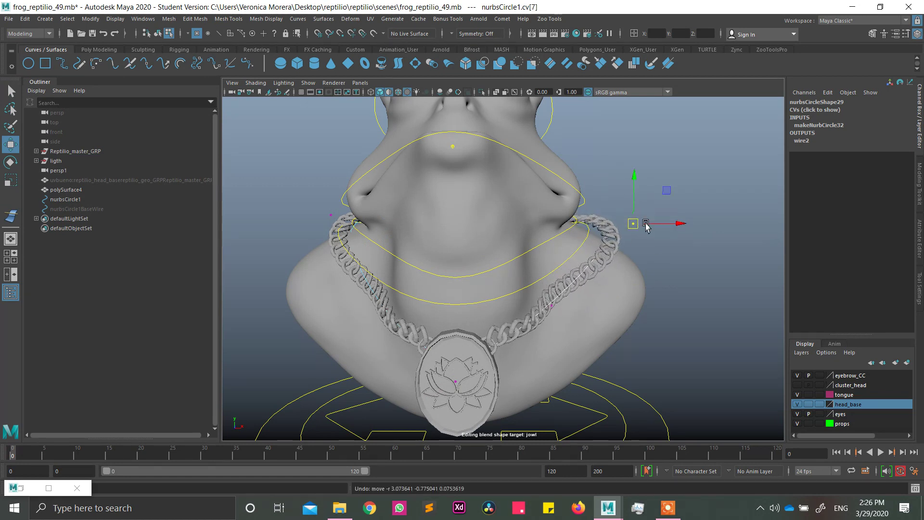
left_click(551, 306)
left_click_drag(552, 305, 546, 324)
key("ctrl+z")
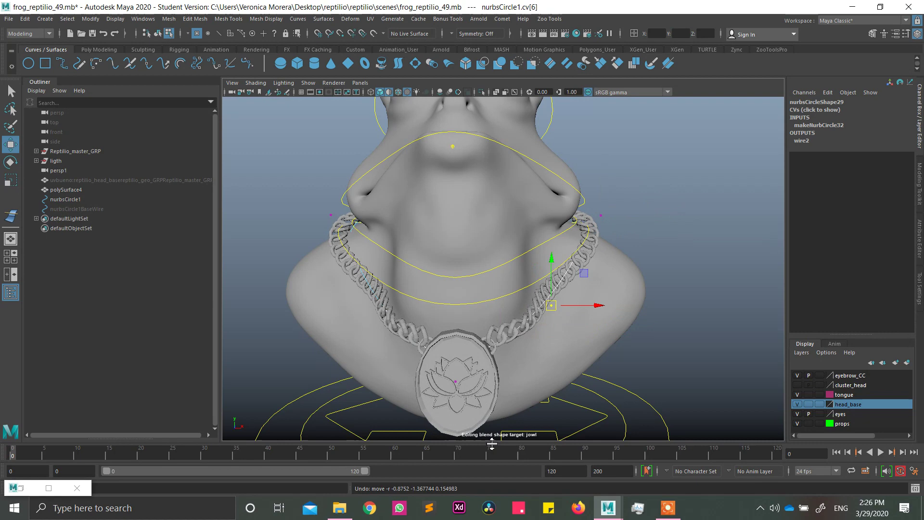
Test moving the medal's control vertex forward and back, undo it, and examine the chain around the medal from several angles.
middle_click_drag(465, 364, 461, 315, "alt")
left_click(449, 336)
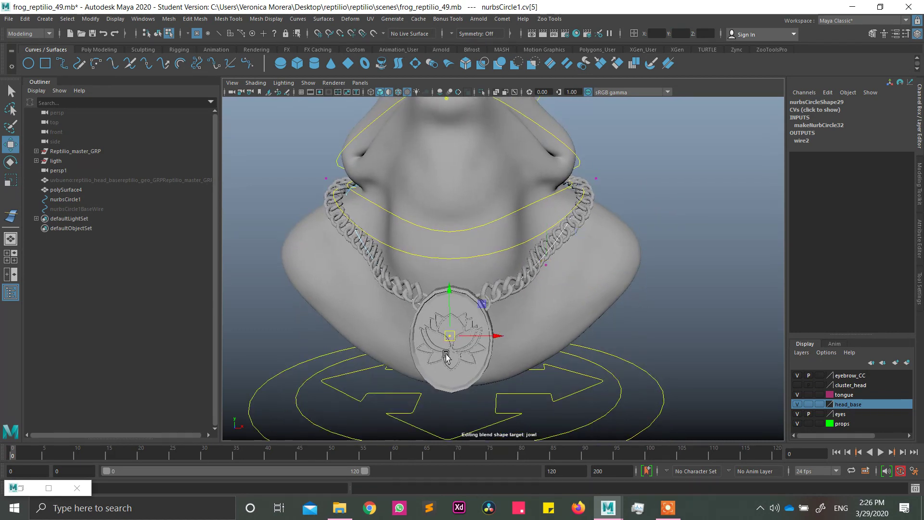
mouse_move(446, 353)
left_mouse_down("alt")
mouse_move(369, 384)
mouse_move(446, 340)
left_mouse_up("alt")
key("ctrl+z")
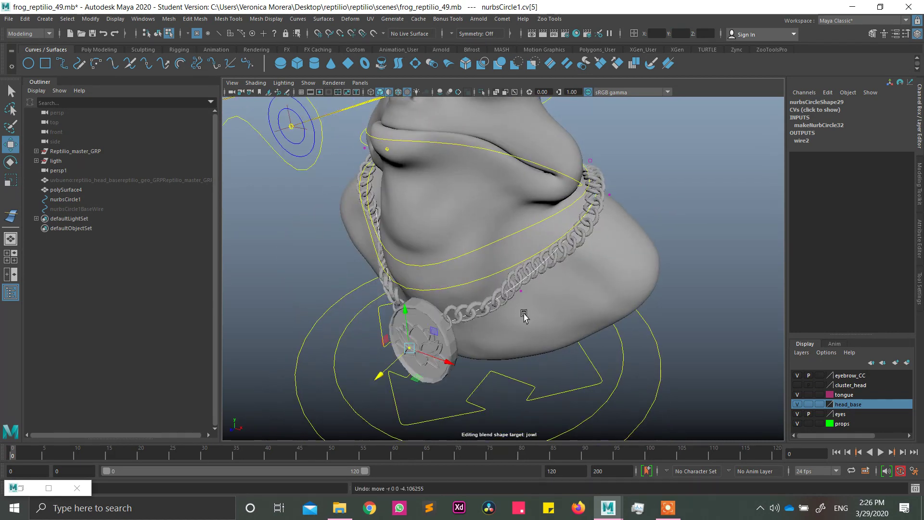
left_click_drag(532, 309, 558, 292, "alt")
scroll(558, 295, "up", 5)
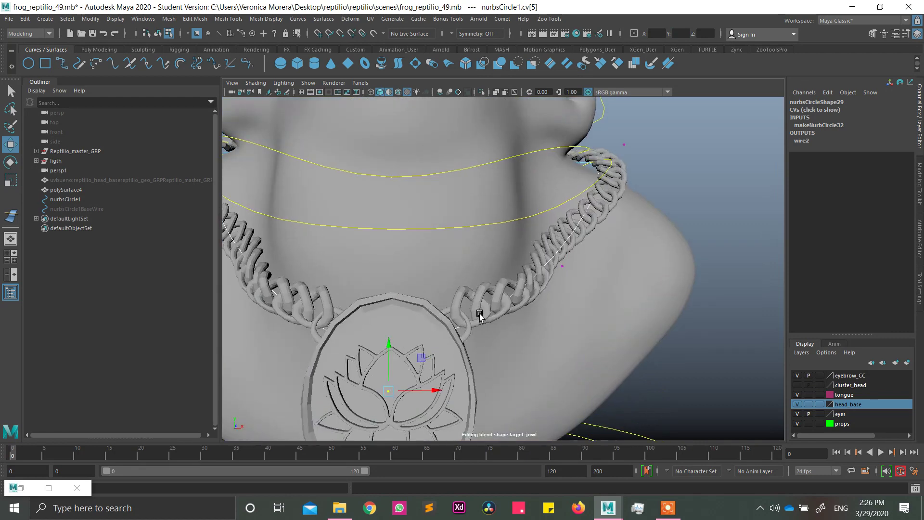
right_click_drag(481, 314, 460, 293, "alt")
left_click_drag(607, 210, 613, 233, "alt")
right_click_drag(613, 233, 581, 227, "alt")
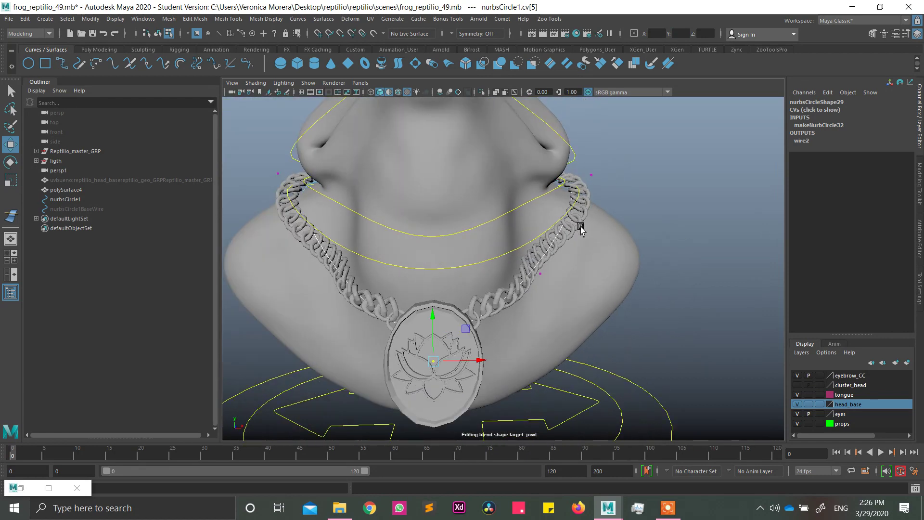
left_click_drag(582, 227, 564, 245, "alt")
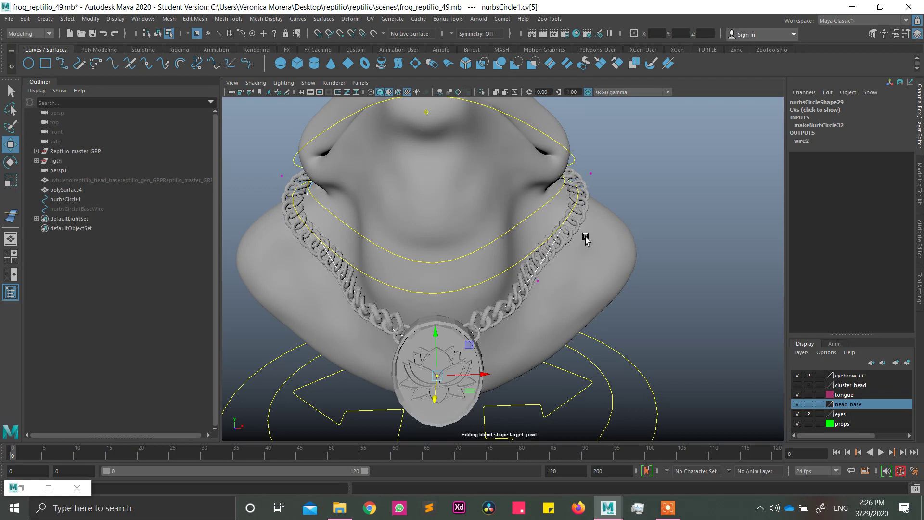
Try pulling the front side control vertex inward toward the medal, and undo the trial moves.
left_click(539, 280)
left_click_drag(539, 280, 484, 291)
key("ctrl+z")
key("ctrl+z")
key("ctrl+z")
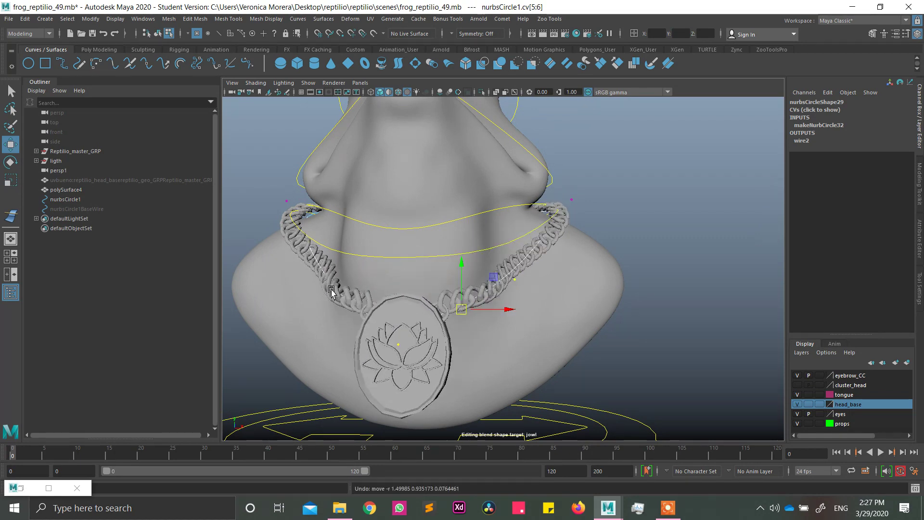
Try moving the front control vertices around the medal together and one front side vertex alone, undoing each move.
left_click(332, 289, "shift")
left_click_drag(413, 309, 435, 257)
key("ctrl+z")
middle_click_drag(469, 291, 469, 288, "alt")
left_click_drag(469, 289, 364, 360, "alt")
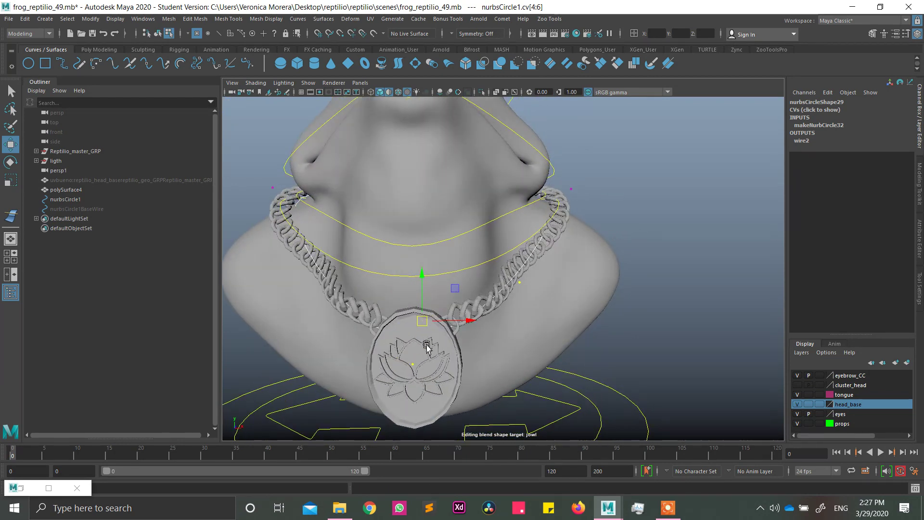
left_click_drag(418, 321, 556, 282)
key("ctrl+z")
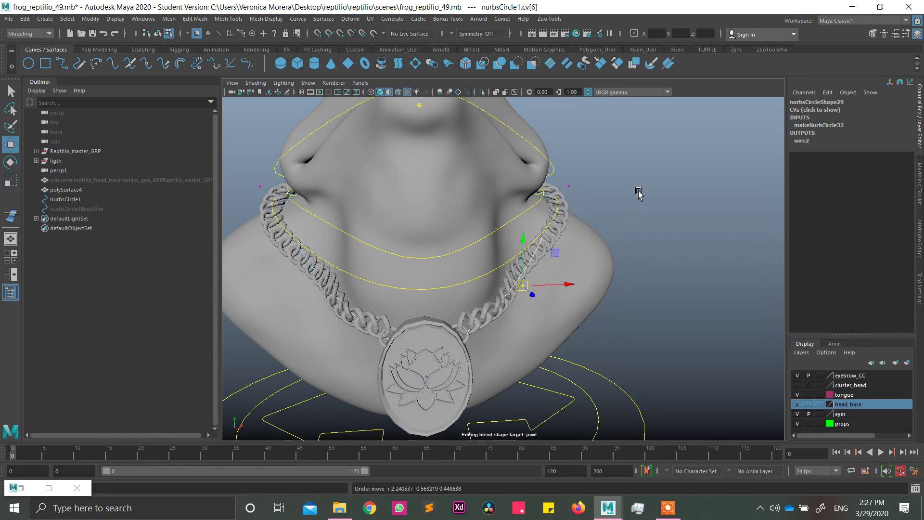
Try pulling the control vertices at the side and back of the neck away from the body, undoing each move.
left_click_drag(637, 192, 176, 211, "alt")
left_click(410, 219)
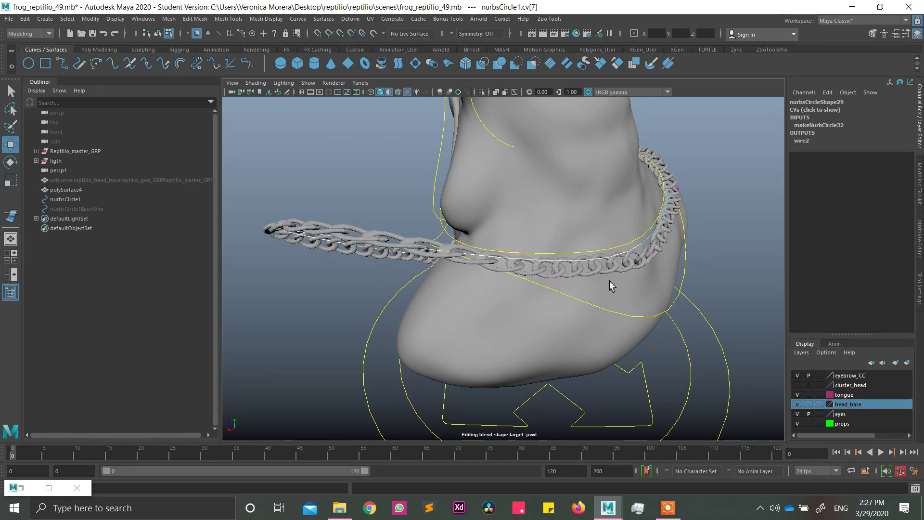
mouse_move(609, 281)
left_mouse_down("alt")
mouse_move(610, 294)
mouse_move(605, 285)
left_mouse_up("alt")
key("ctrl+z")
left_click_drag(524, 273, 568, 273, "alt")
left_click(465, 288)
left_click_drag(486, 311, 516, 277, "alt")
left_click_drag(503, 246, 509, 206)
key("ctrl+z")
left_click_drag(450, 255, 515, 229, "alt")
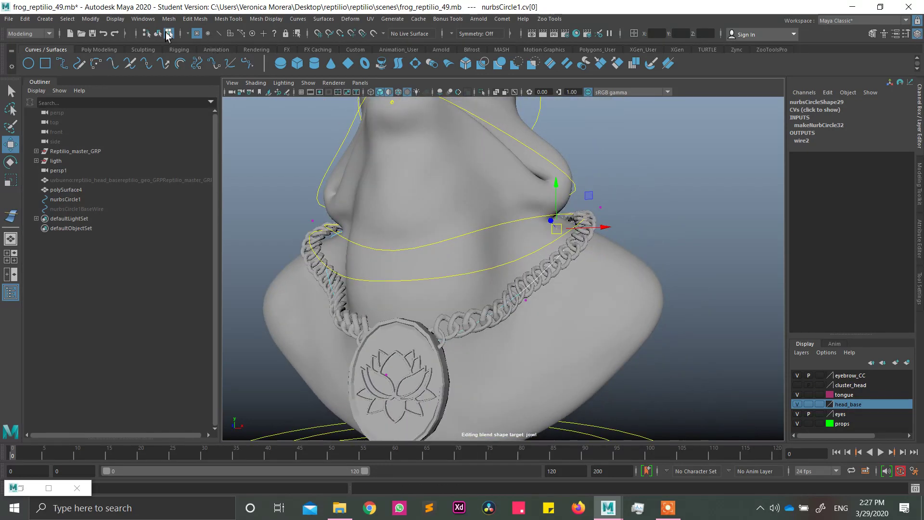
Return to object selection and isolate the necklace's wire curve in the viewport.
left_click(157, 34)
left_click_drag(619, 241, 615, 243, "alt")
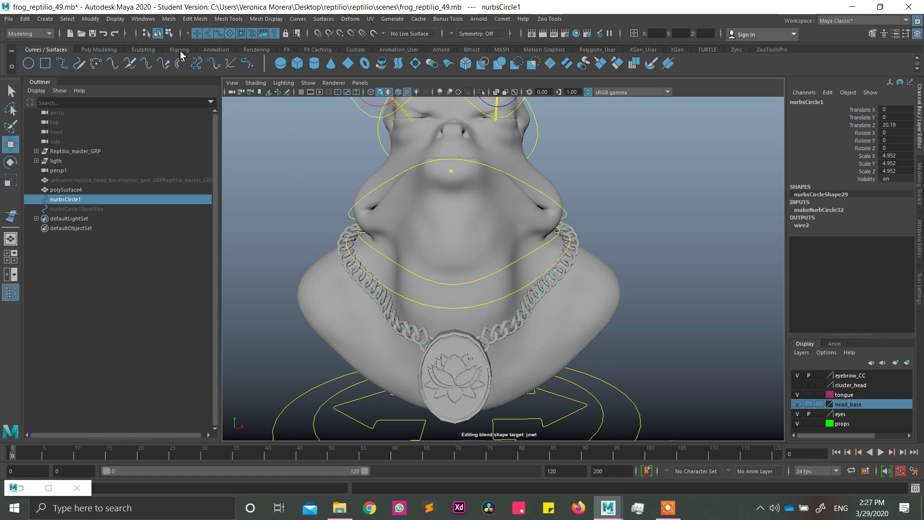
left_click(168, 33)
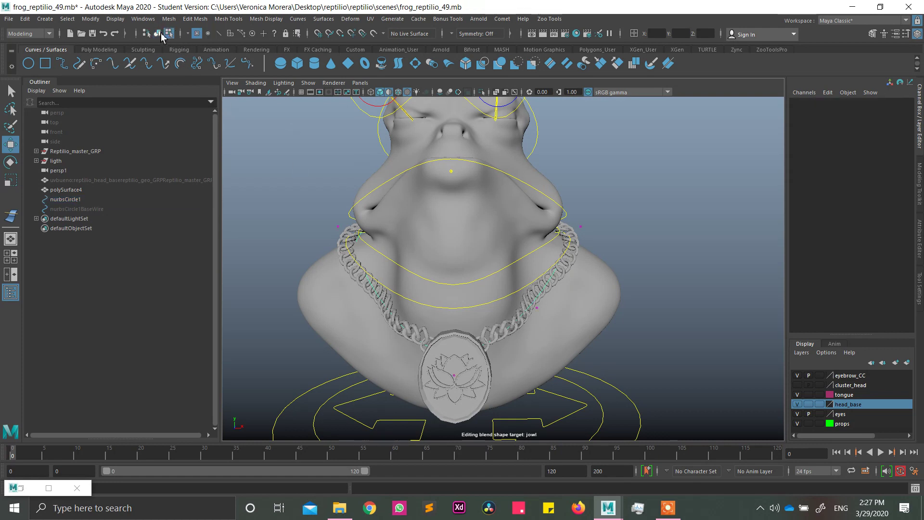
left_click(158, 34)
left_click(481, 92)
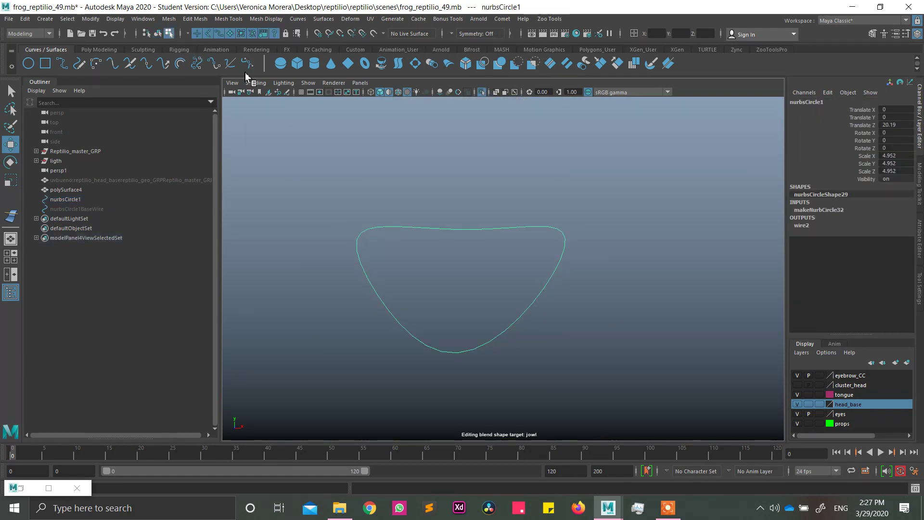
Create a separate cluster on each of the wire curve's three rear control vertices, starting with the middle one.
key("F8")
left_click(468, 232)
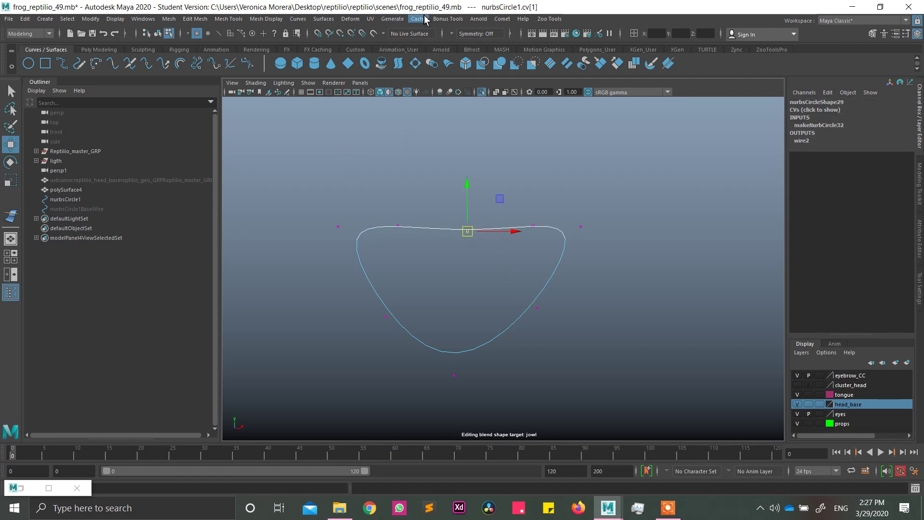
left_click(350, 19)
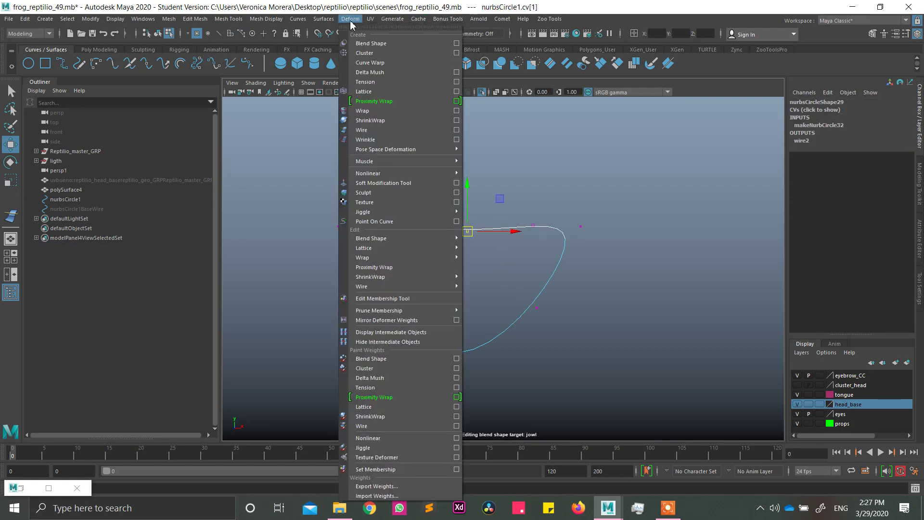
left_click(366, 53)
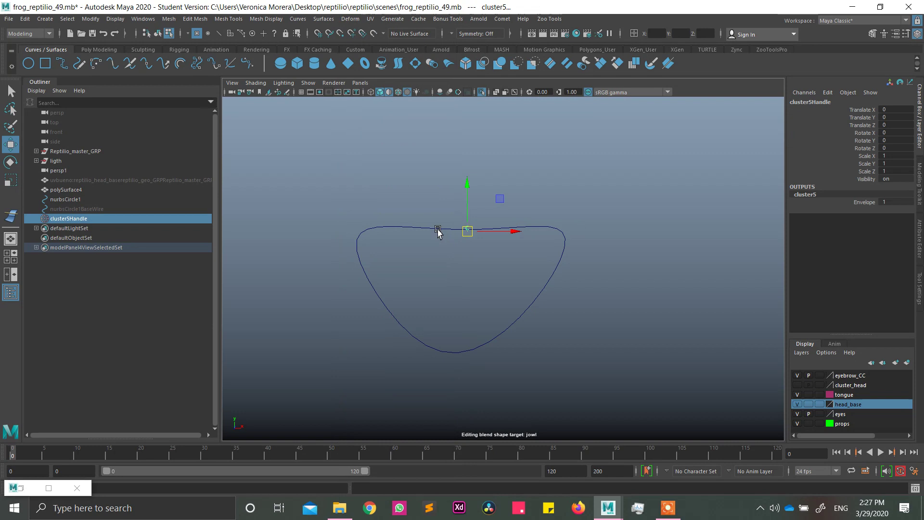
left_click_drag(405, 235, 405, 232)
key("g")
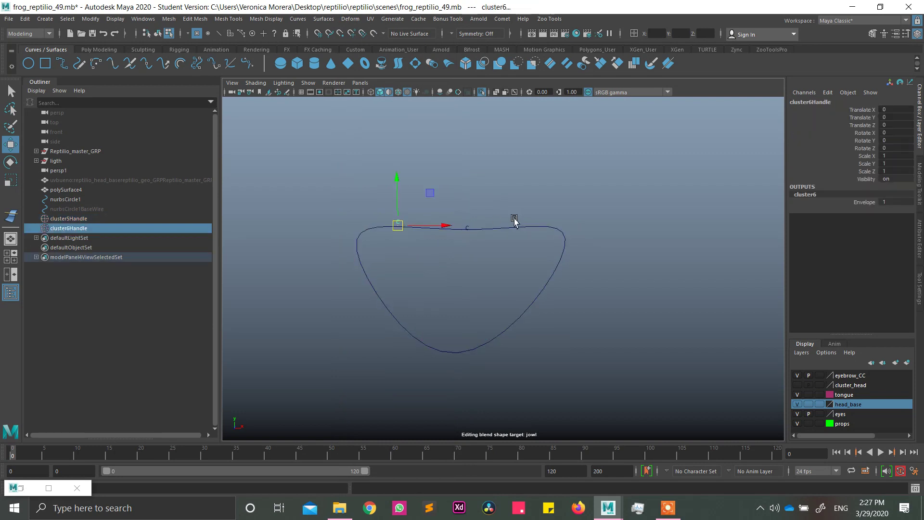
left_click_drag(552, 250, 553, 260)
key("g")
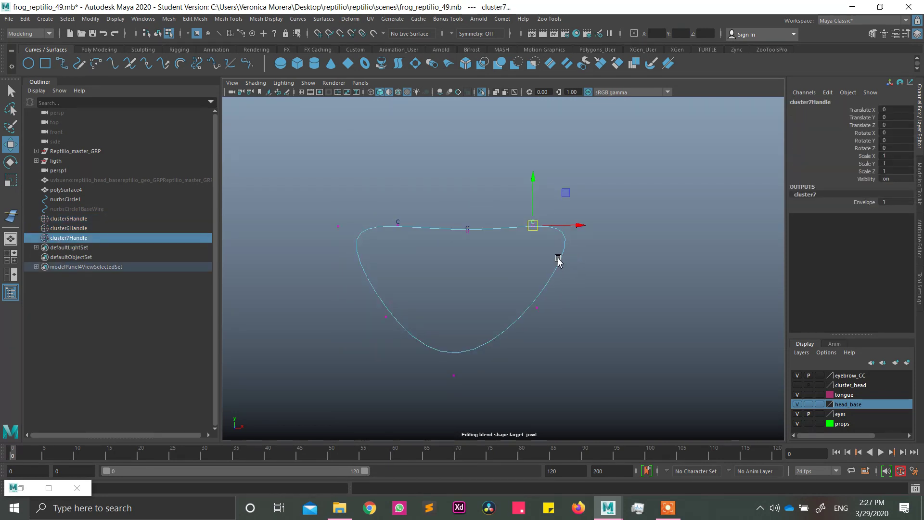
Create separate clusters on the curve's side and front side control vertices at the viewer's right.
left_click(584, 226)
left_click_drag(615, 255, 616, 256)
key("g")
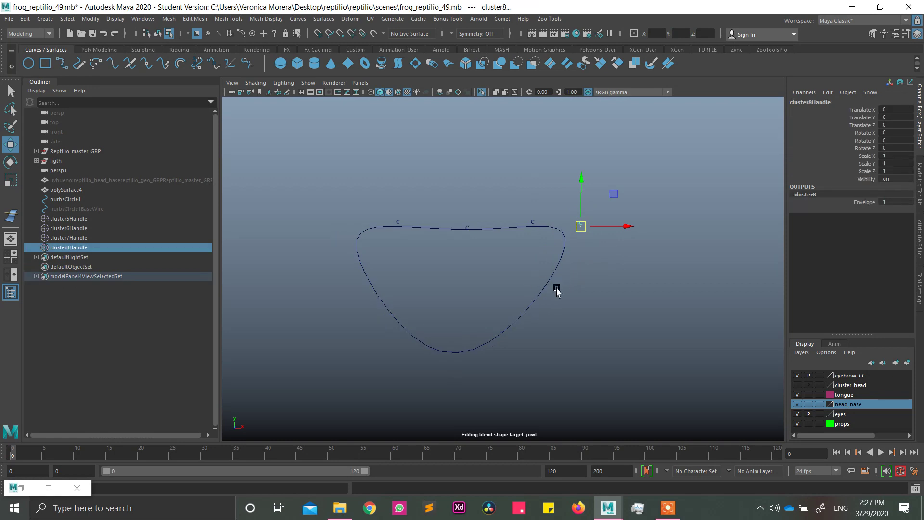
left_click_drag(520, 290, 580, 353)
key("g")
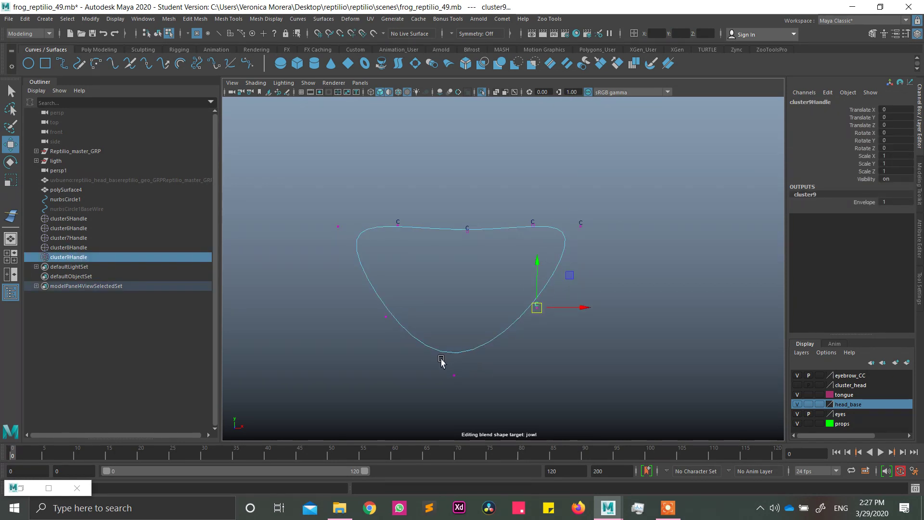
Create separate clusters on the medal's control vertex and the two remaining vertices at the viewer's left.
left_click_drag(439, 361, 455, 385)
key("g")
left_click_drag(380, 309, 403, 330)
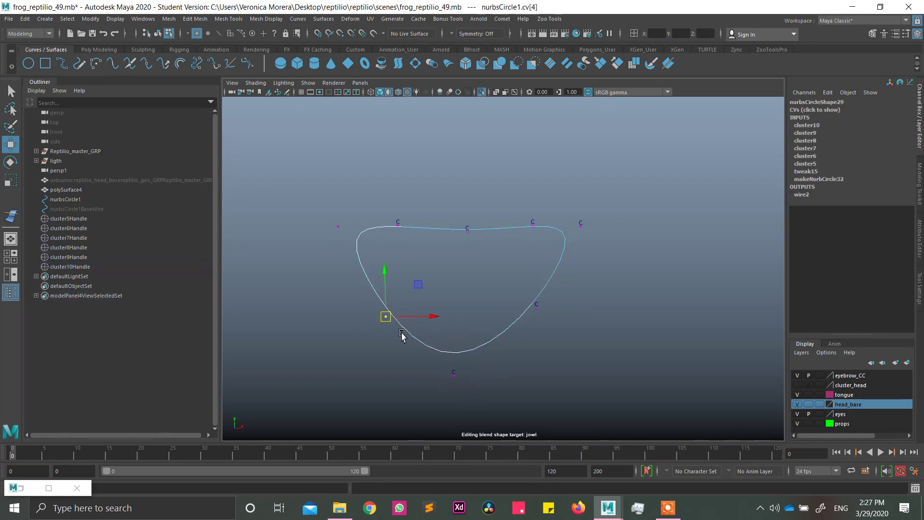
key("g")
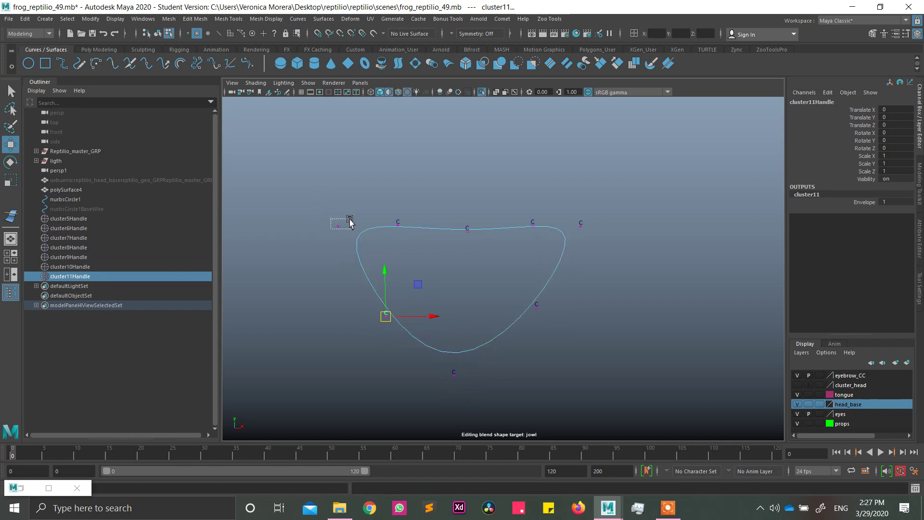
left_click_drag(350, 220, 350, 220)
key("g")
left_click_drag(616, 256, 612, 313, "alt")
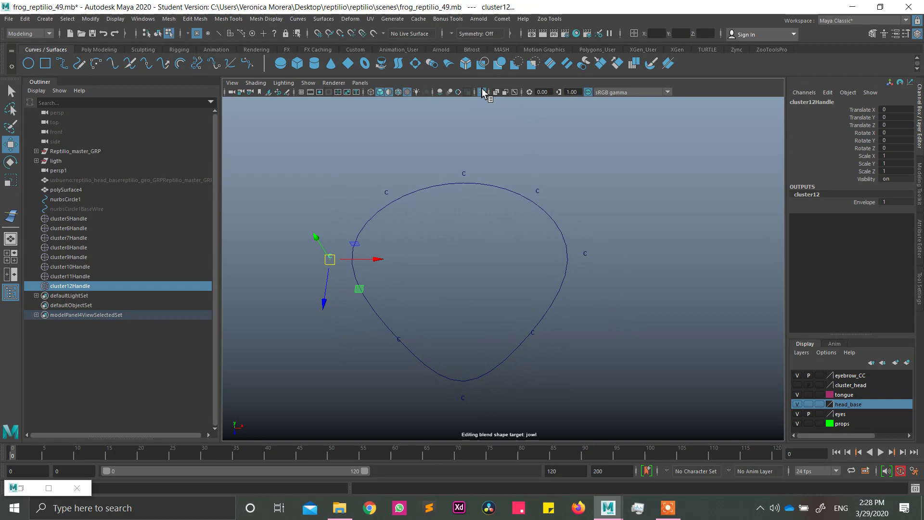
Show the whole model again and create Comet sphere control shapes on cluster5Handle through cluster12Handle.
left_click(482, 92)
left_click_drag(566, 248, 569, 184, "alt")
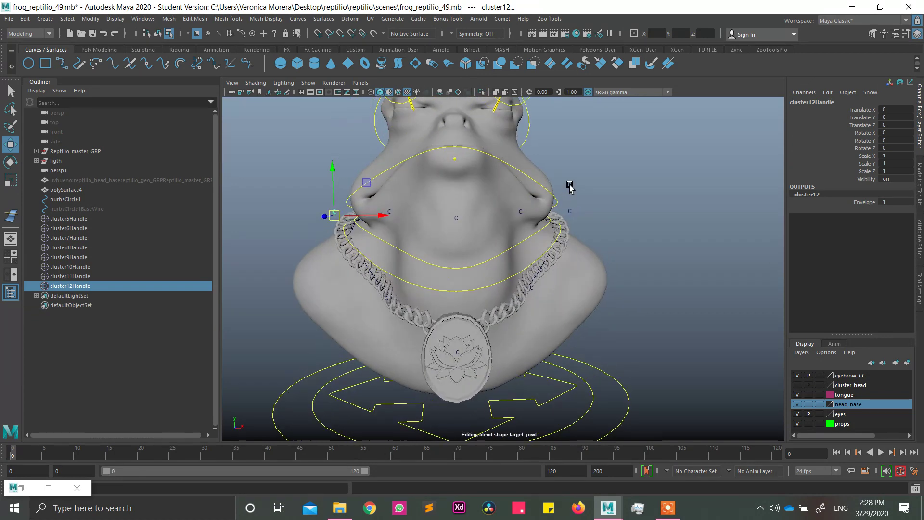
left_click(80, 219, "shift")
left_click(98, 286, "shift")
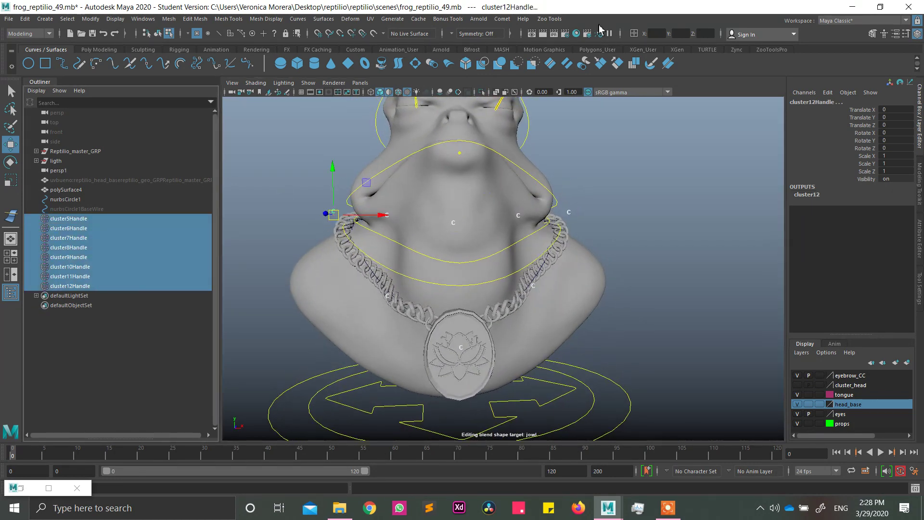
left_click(503, 19)
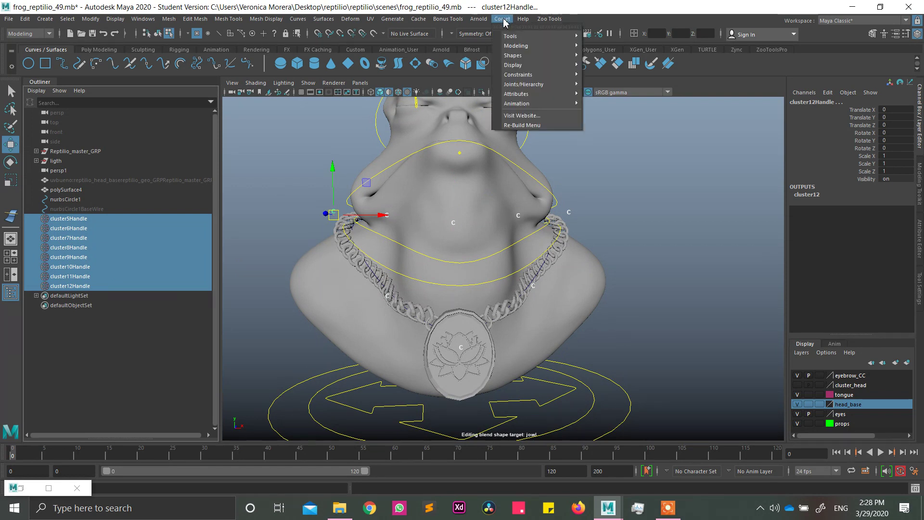
mouse_move(517, 65)
mouse_move(554, 55)
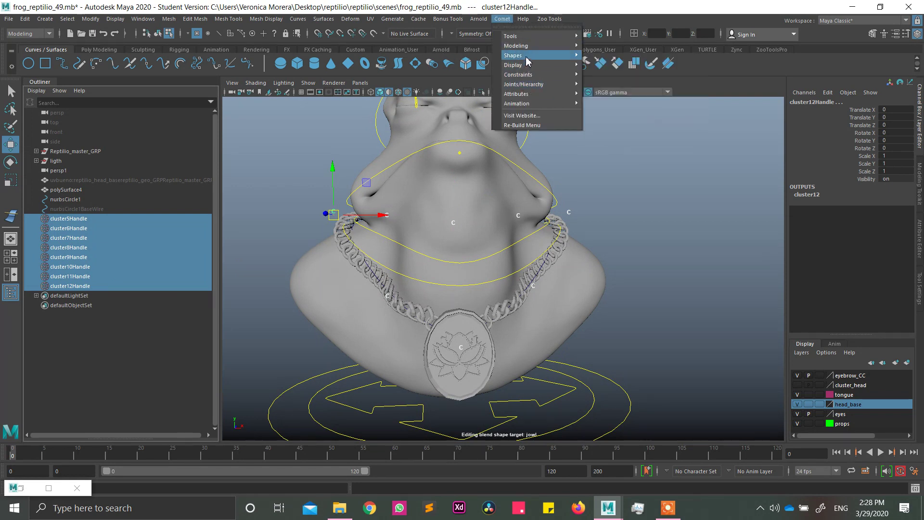
left_click(602, 135)
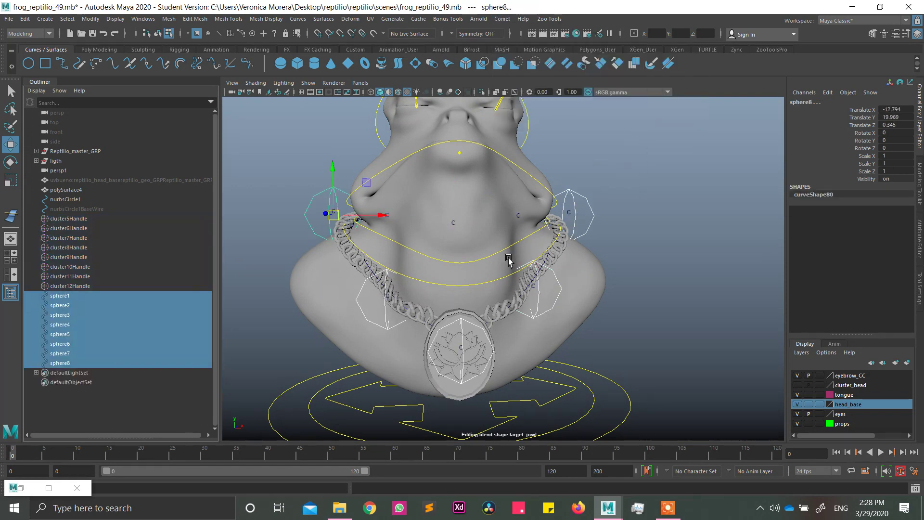
Scale the eight sphere controls down uniformly to about 0.308 and freeze all their transformations.
key("r")
left_click_drag(334, 216, 293, 224)
left_click_drag(554, 303, 501, 271, "alt")
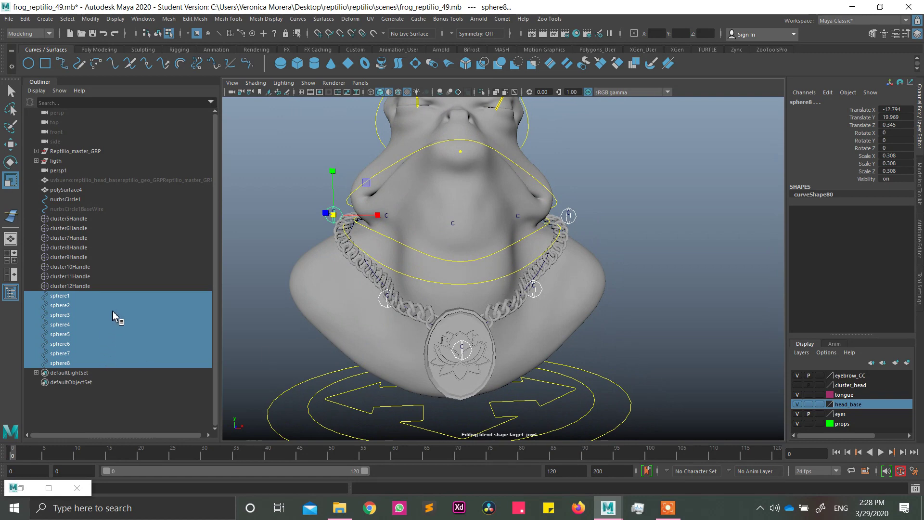
middle_click_drag(655, 282, 688, 352, "alt")
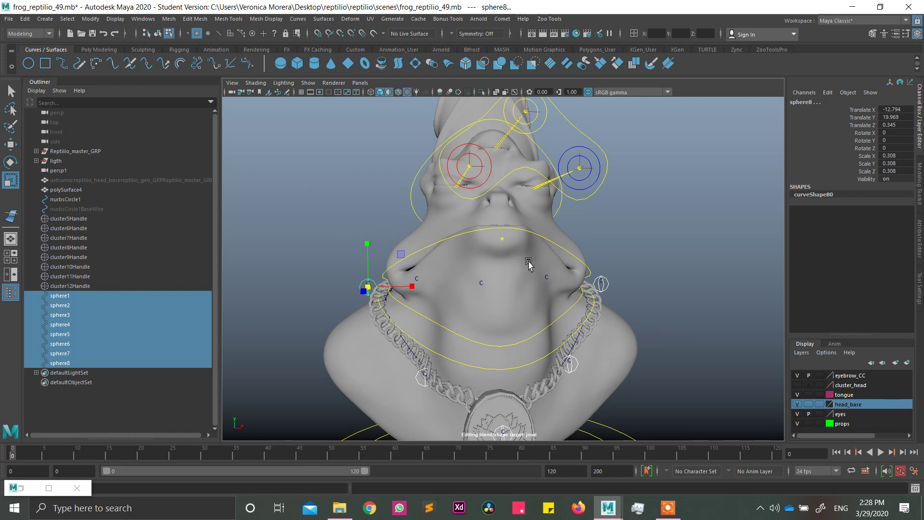
right_click(883, 172)
mouse_move(833, 332)
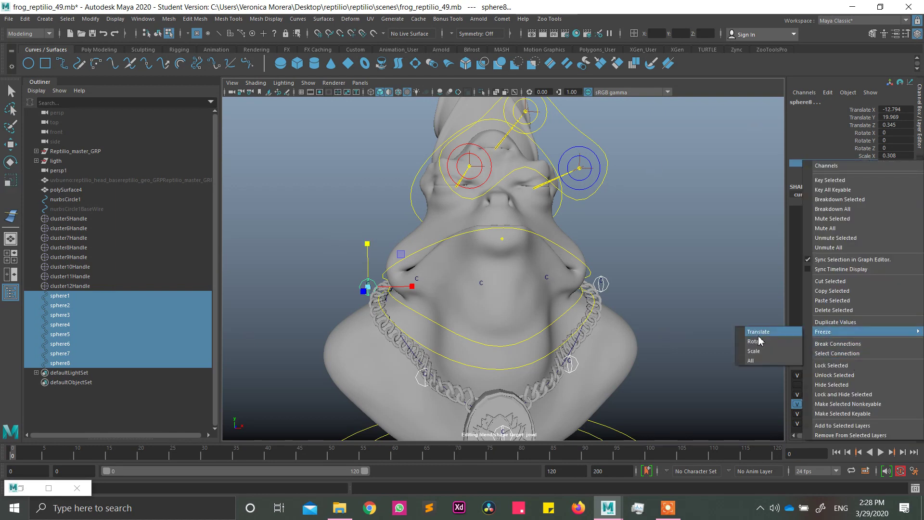
left_click(762, 362)
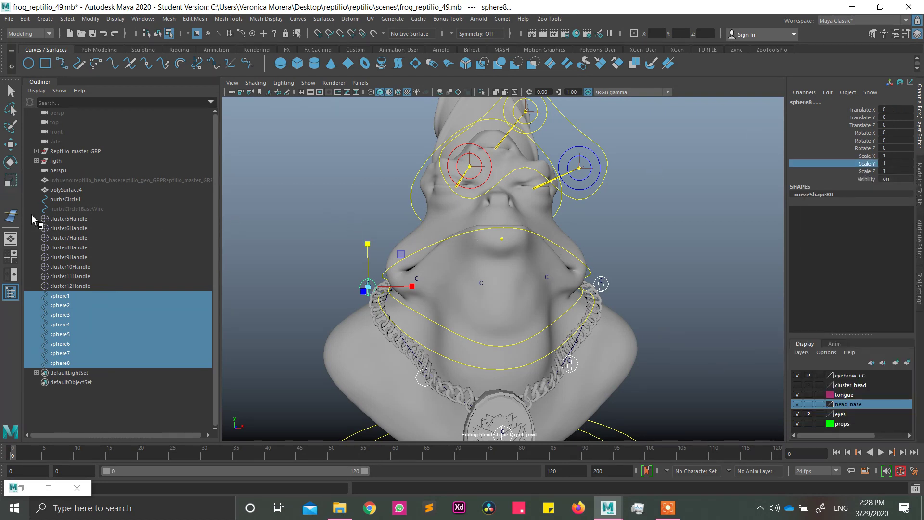
Load sphere1 through sphere8 as outputs and cluster5Handle through cluster12Handle as inputs in the Connection Editor.
left_click(143, 18)
mouse_move(173, 56)
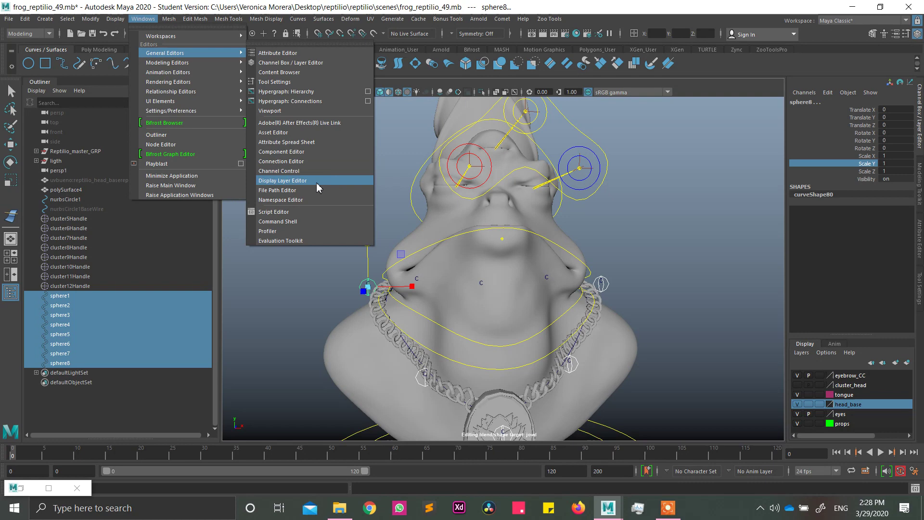
left_click(303, 161)
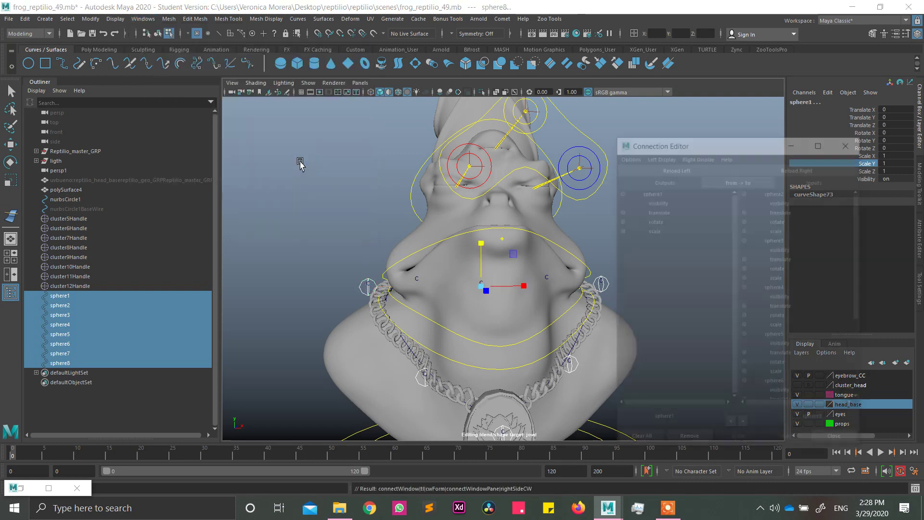
left_click(676, 167)
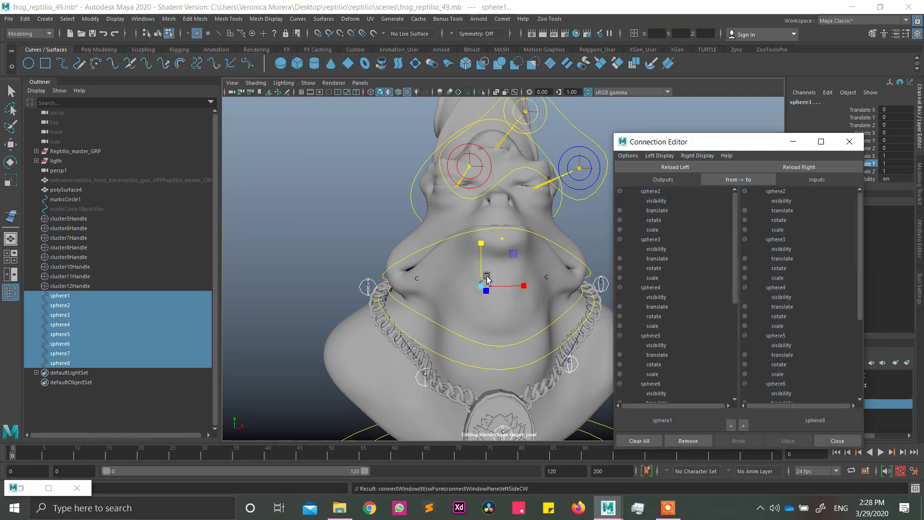
left_click(80, 297)
left_click(79, 364, "shift")
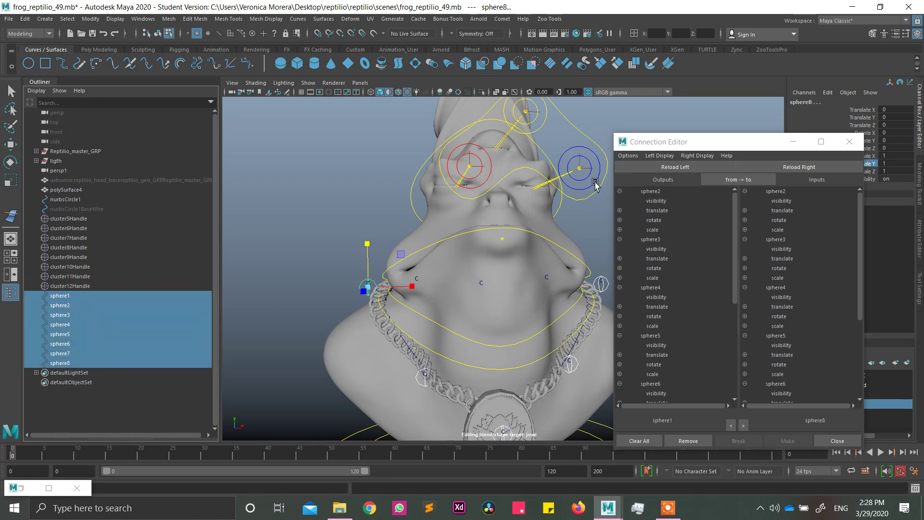
left_click_drag(80, 219, 97, 277)
left_click(800, 169)
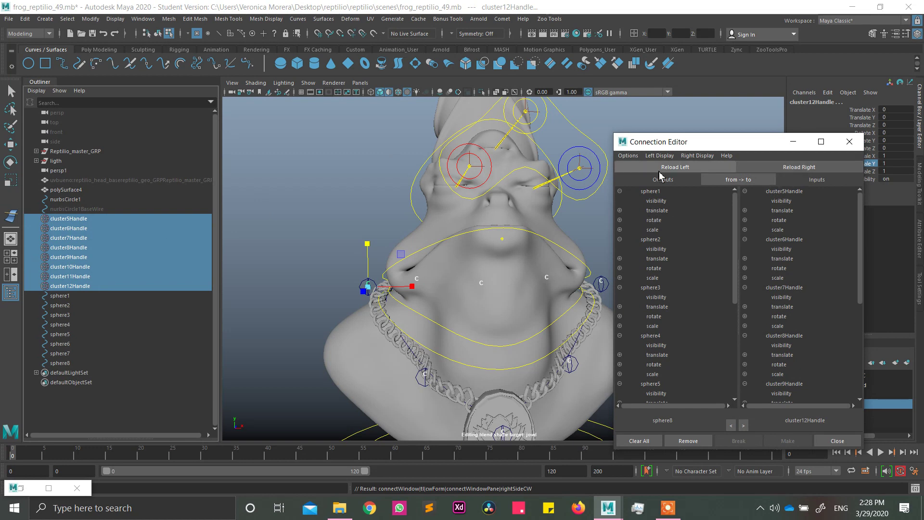
left_click(660, 156)
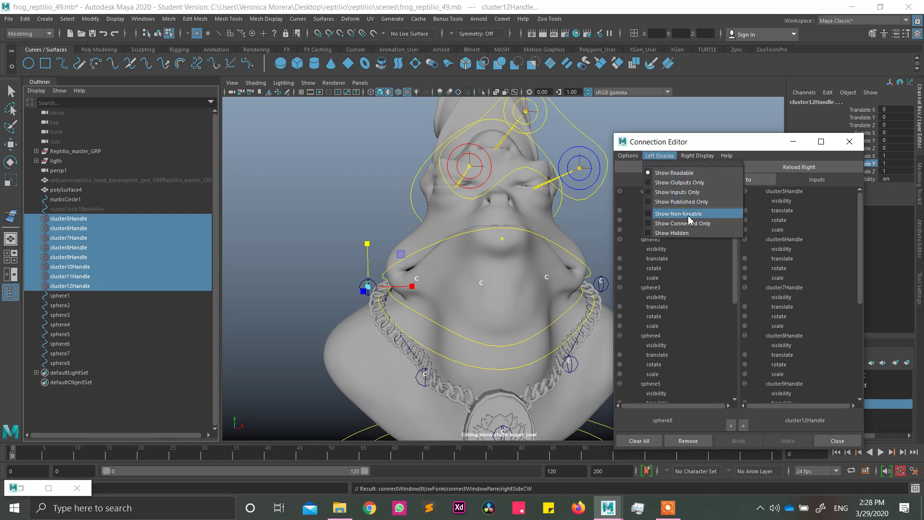
left_click(697, 157)
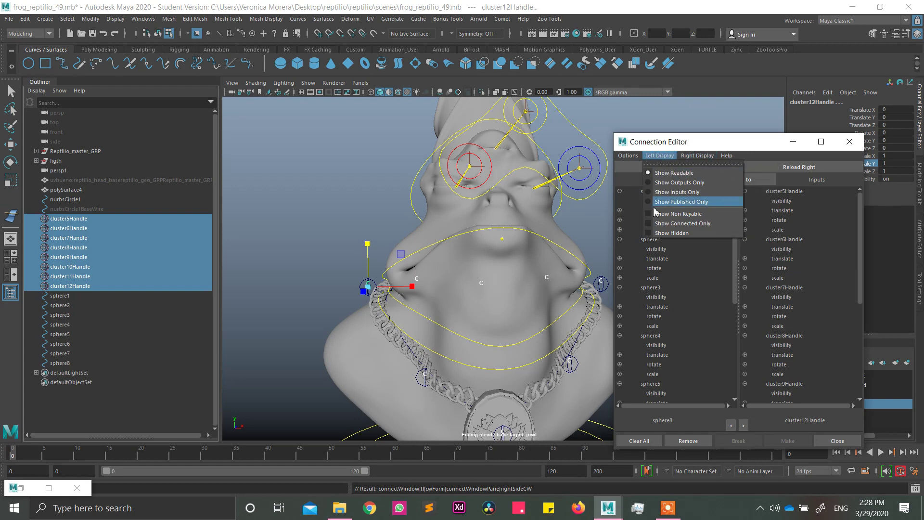
left_click(706, 277)
Connect sphere1's rotate and translate to the matching attributes of cluster5Handle.
left_click(664, 221)
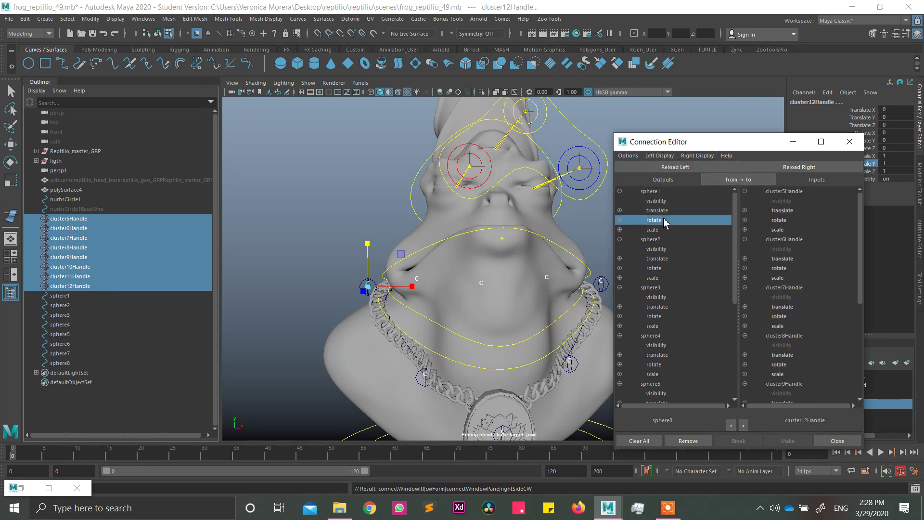
left_click(781, 220)
left_click(707, 210)
left_click(783, 211)
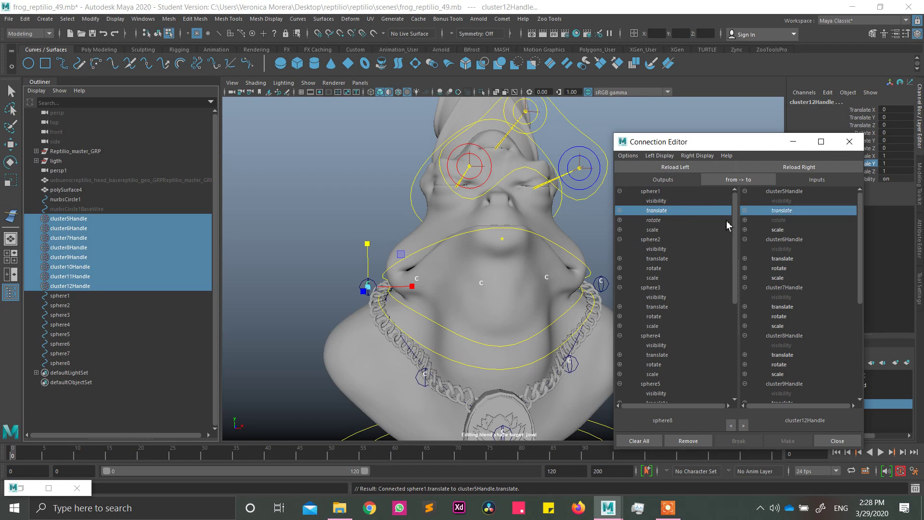
Connect the rotate and translate attributes of sphere2 to cluster6Handle and of sphere3 to cluster7Handle.
left_click(661, 269)
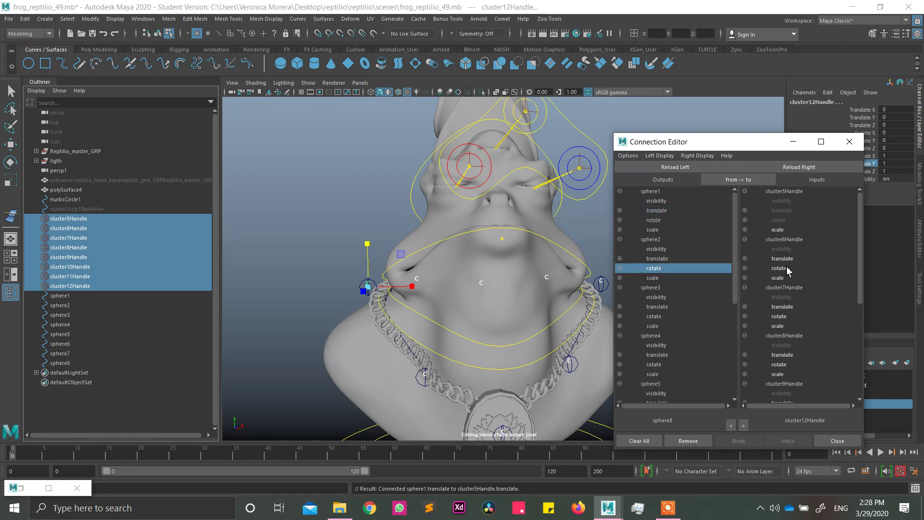
left_click(788, 269)
left_click(656, 258)
left_click(782, 258)
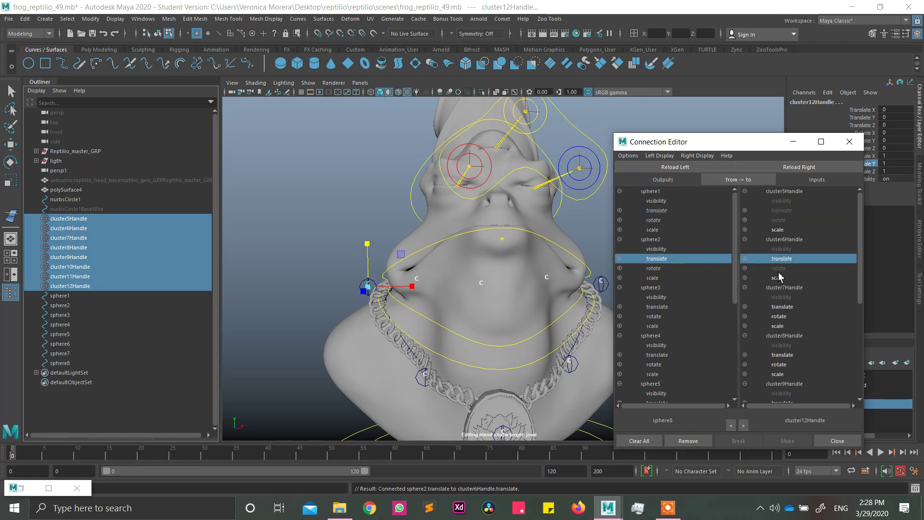
left_click(657, 307)
left_click(782, 307)
left_click(654, 316)
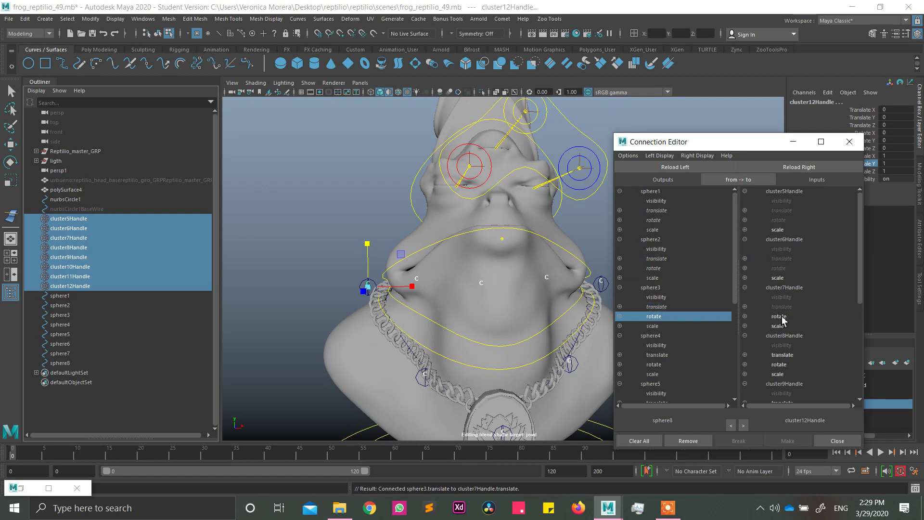
left_click(778, 316)
Connect the translate and rotate attributes of sphere4 to cluster8Handle and of sphere5 to cluster9Handle.
left_click_drag(861, 291, 864, 329)
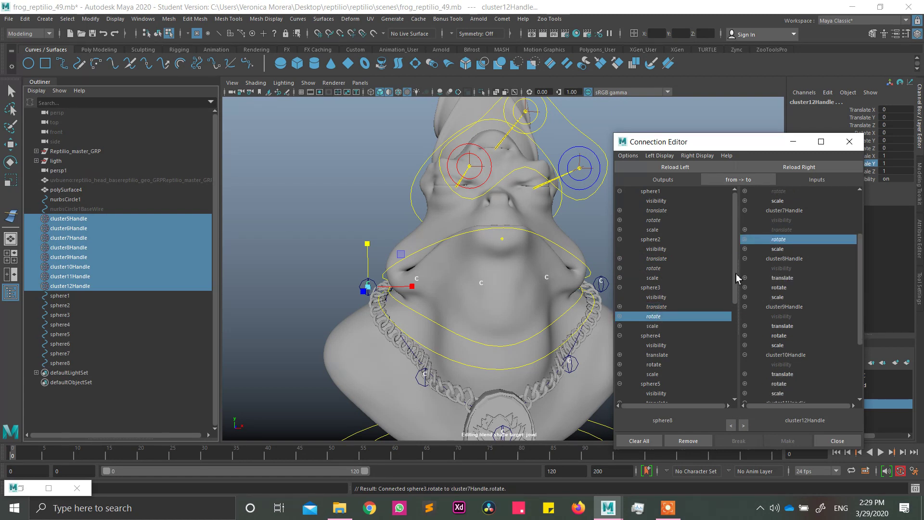
left_click_drag(737, 278, 736, 318)
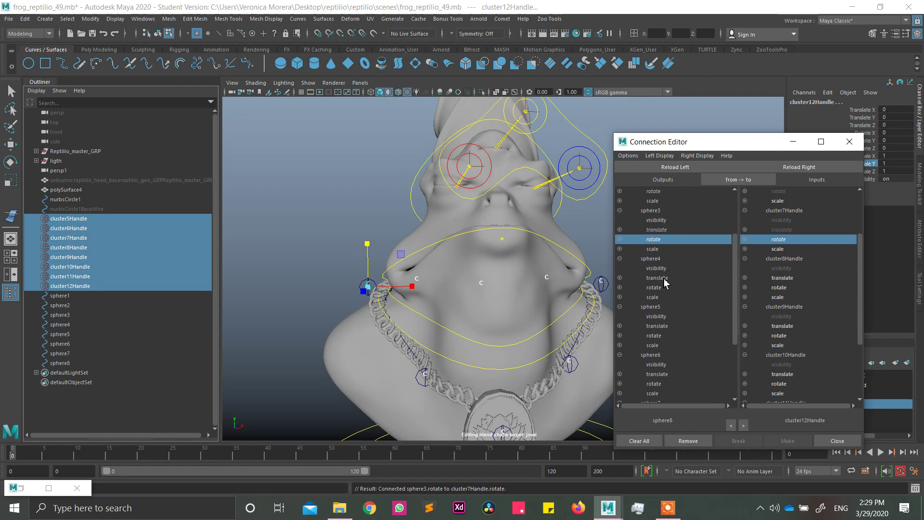
left_click(657, 278)
left_click(782, 278)
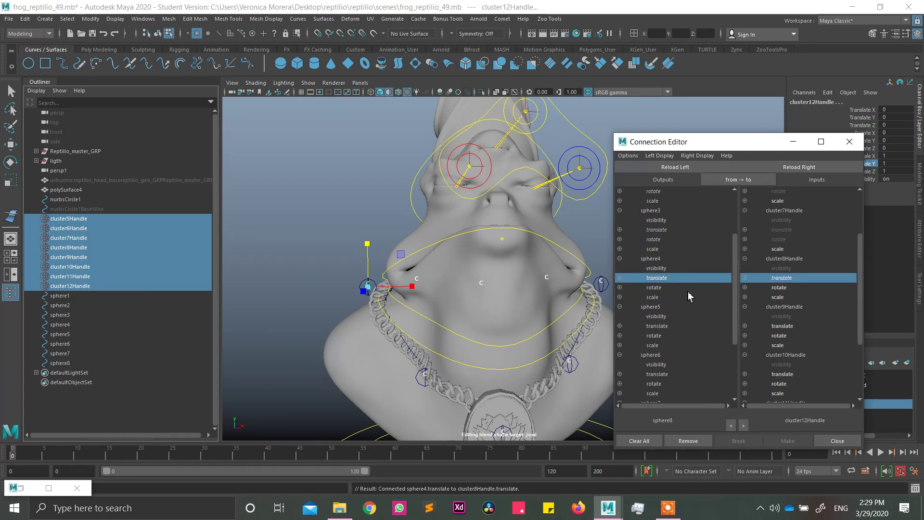
left_click(679, 287)
left_click(789, 288)
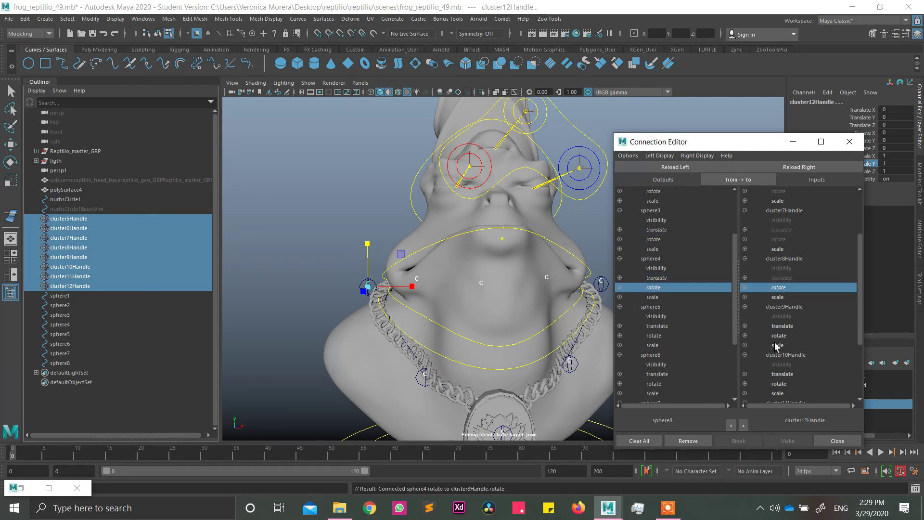
left_click(693, 326)
left_click(780, 327)
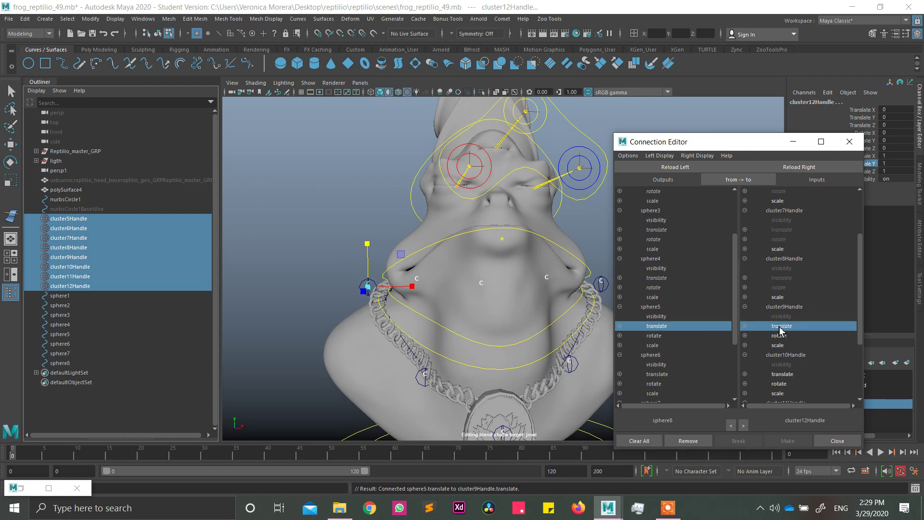
left_click(654, 335)
left_click(779, 335)
Connect the translate and rotate attributes of sphere6 to cluster10Handle and of sphere7 to cluster11Handle.
scroll(862, 332, "down", 3)
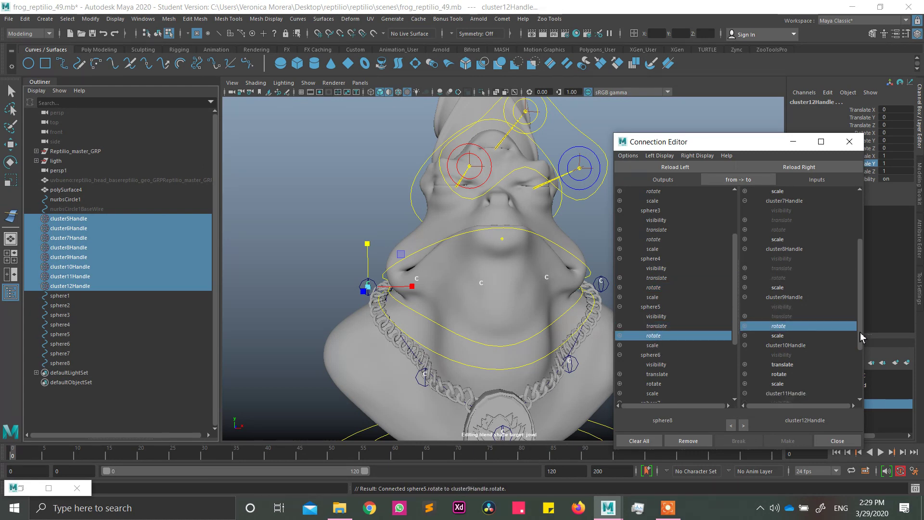
left_click_drag(734, 311, 734, 369)
left_click(671, 279)
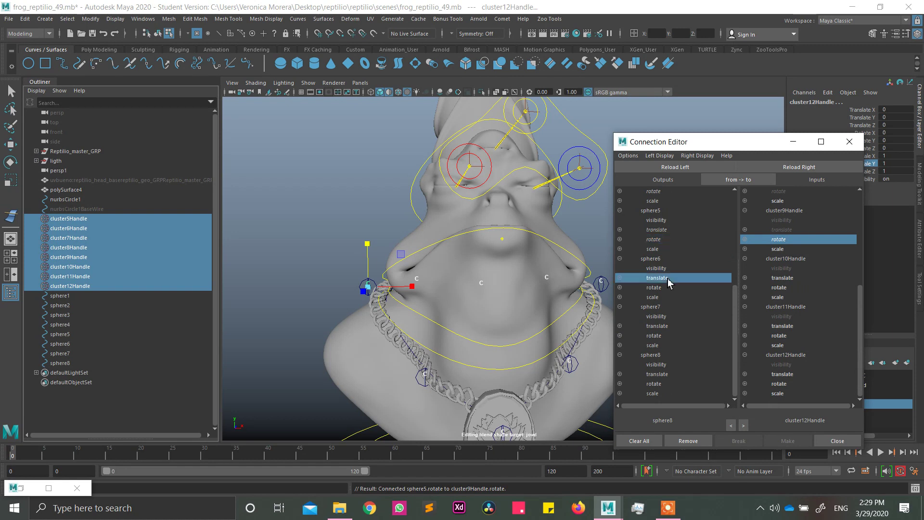
left_click(799, 279)
left_click(689, 288)
left_click(780, 288)
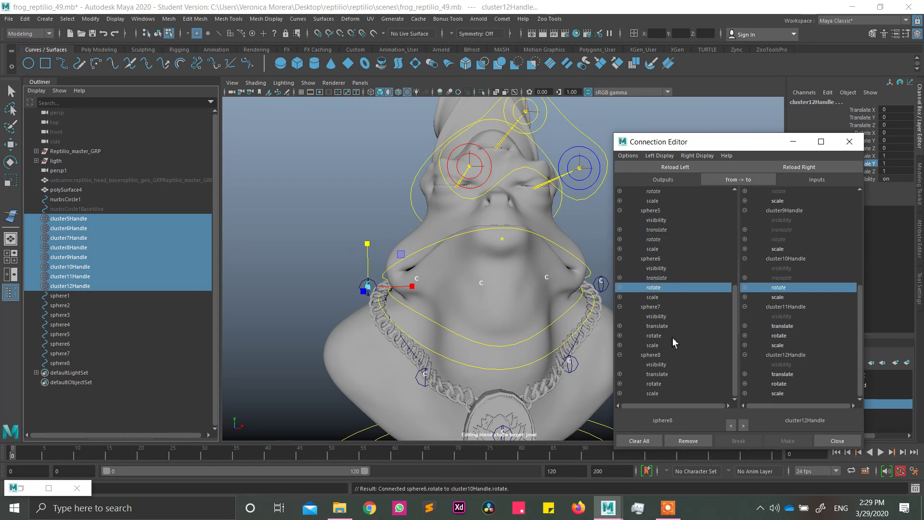
left_click(667, 326)
left_click(783, 326)
left_click(674, 336)
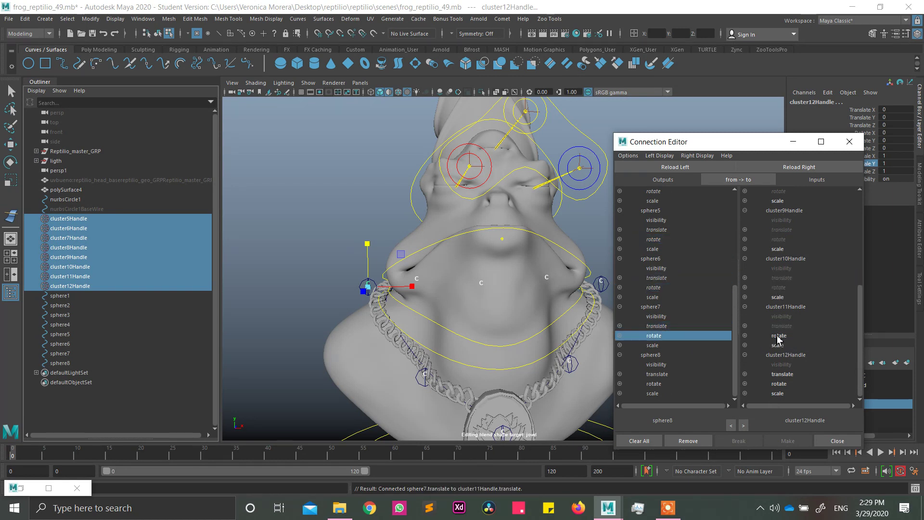
left_click(779, 336)
Connect sphere8's translate and rotate to the matching attributes of cluster12Handle and close the Connection Editor.
left_click(774, 374)
left_click(654, 384)
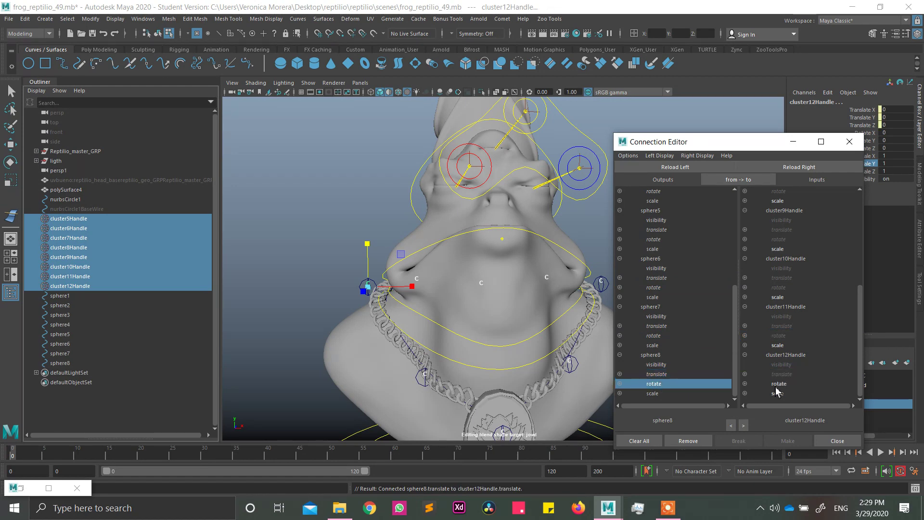
left_click(780, 384)
left_click(849, 141)
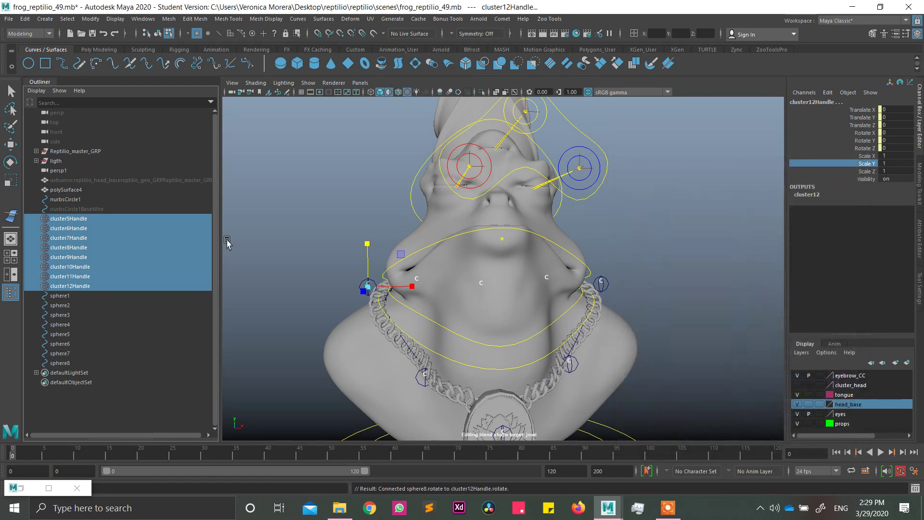
Test the sphere1, sphere2 and sphere3 controls by moving each one and undoing the move.
left_click(13, 147)
left_click(83, 297)
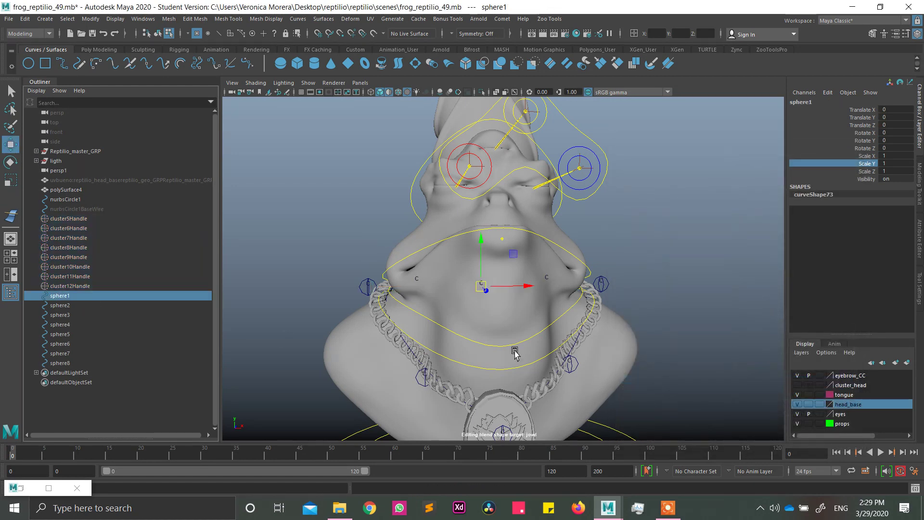
left_click_drag(470, 294, 460, 311, "alt")
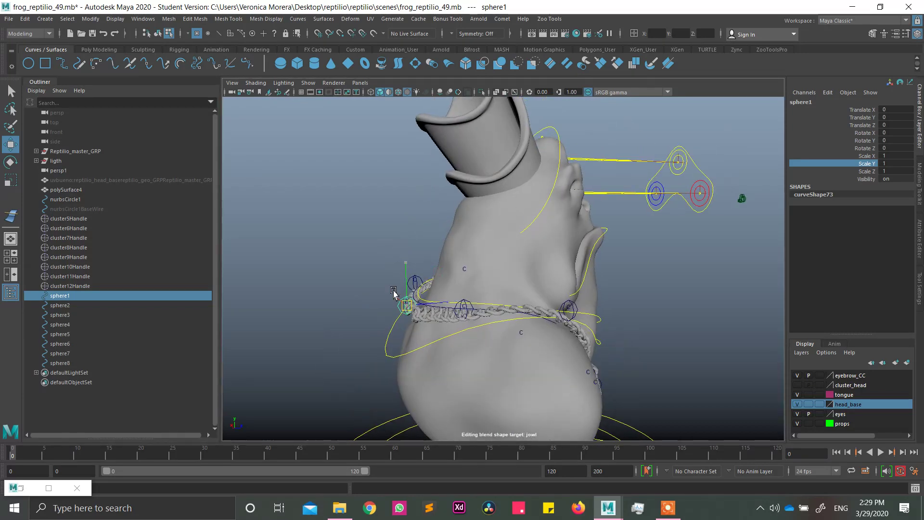
key("ctrl+z")
left_click(60, 305)
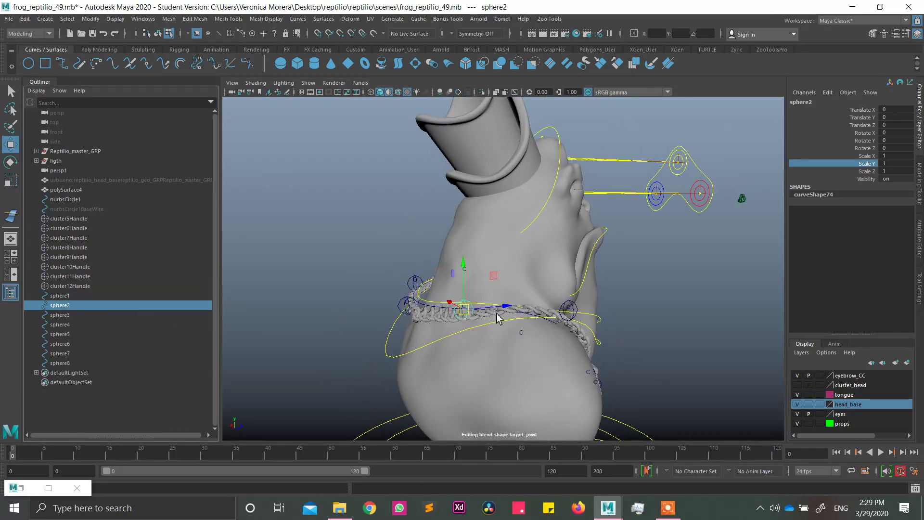
key("ctrl+z")
left_click(65, 316)
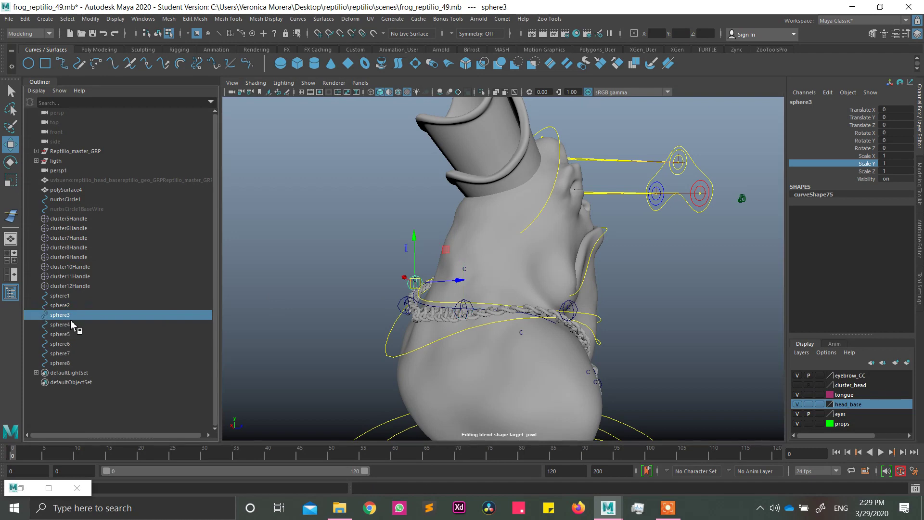
key("ctrl+z")
Test the sphere4 through sphere8 controls along the necklace by moving each one and undoing the move.
left_click_drag(701, 277, 521, 264, "alt")
left_click(59, 325)
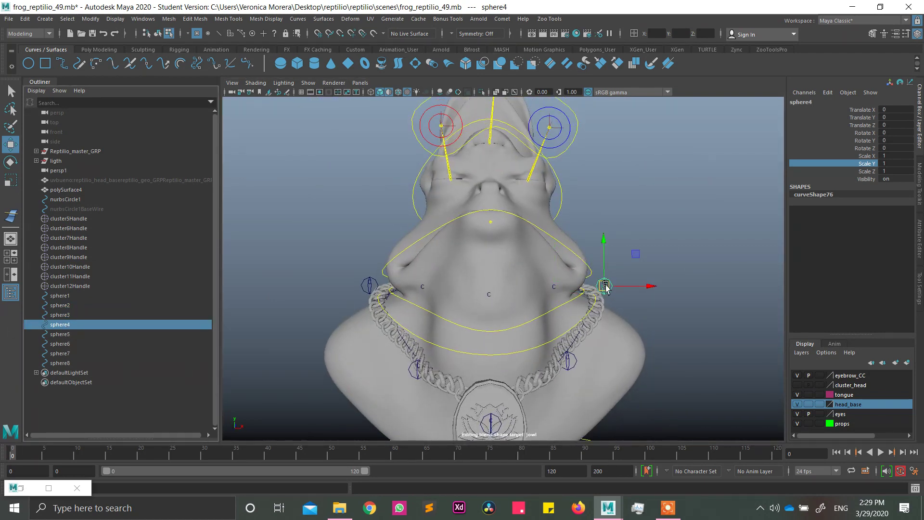
left_click_drag(605, 285, 659, 247)
key("ctrl+z")
left_click(68, 334)
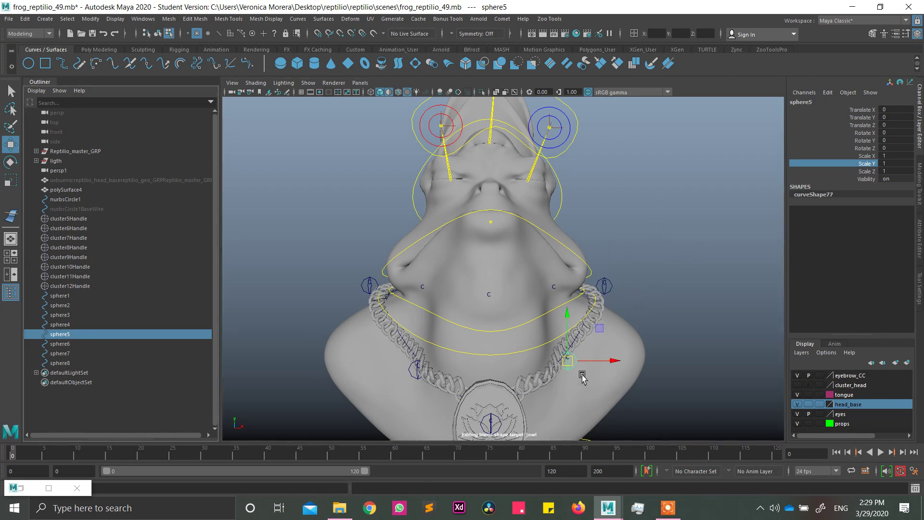
left_click(62, 344)
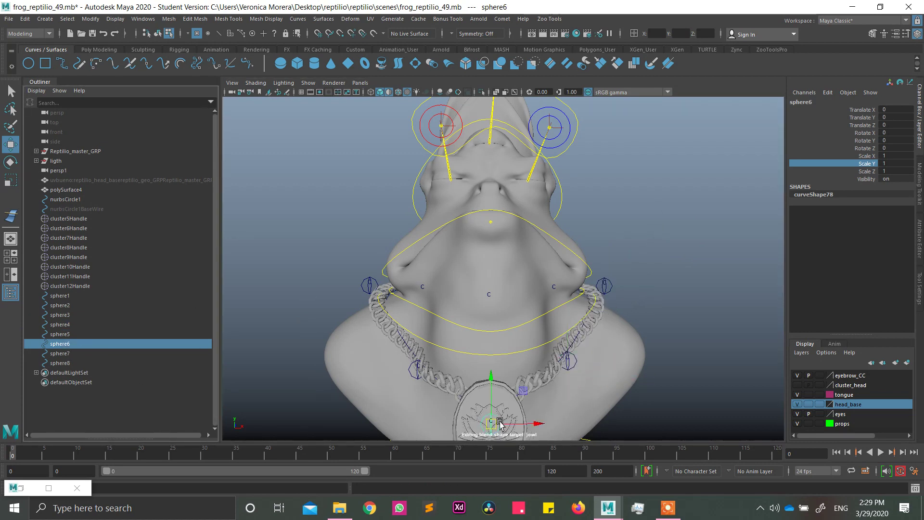
key("ctrl+z")
left_click(79, 354)
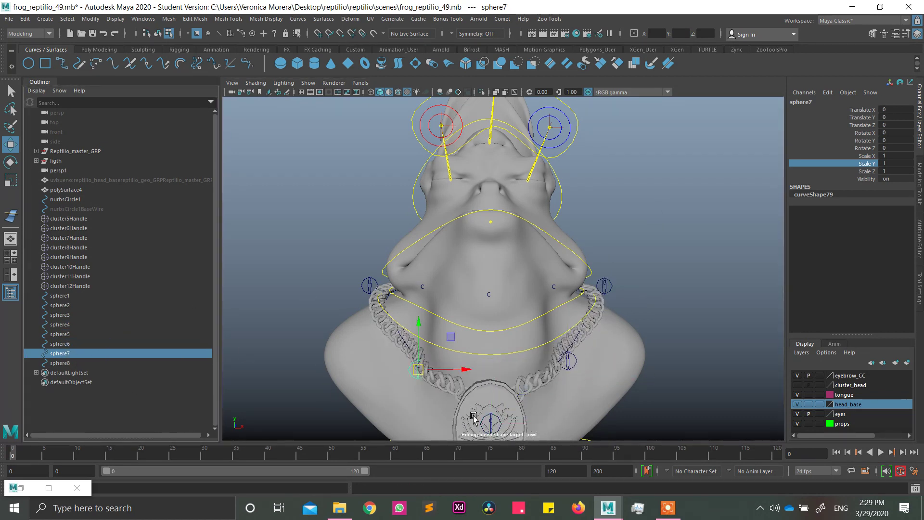
left_click(73, 363)
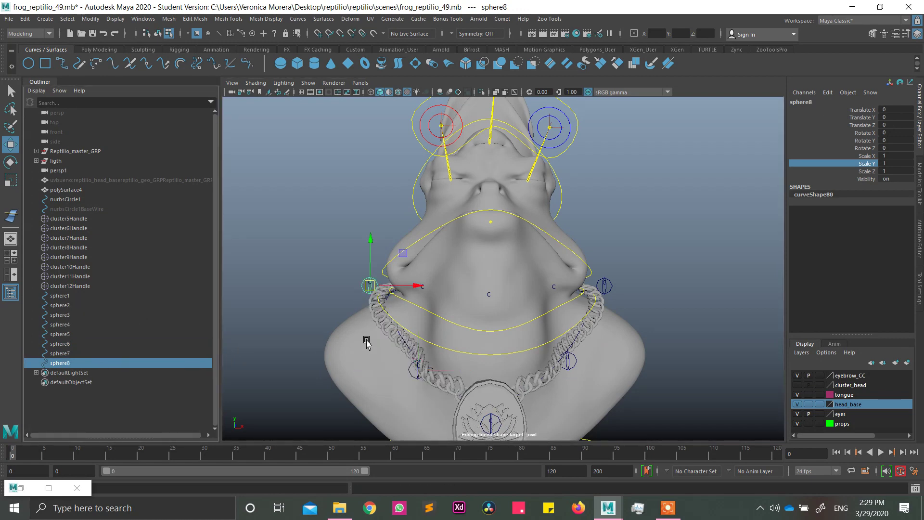
left_click_drag(369, 288, 344, 292)
key("ctrl+z")
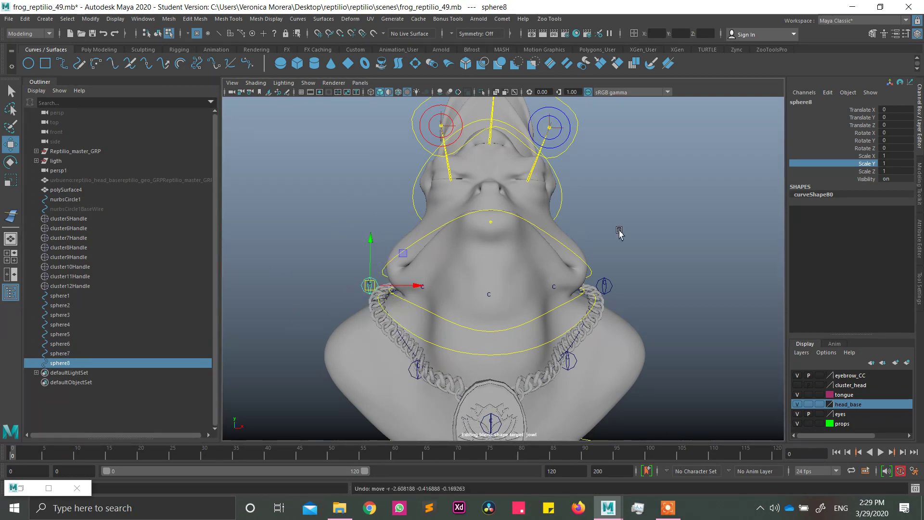
Group the sphere1 through sphere8 controls together.
left_click_drag(619, 233, 641, 277, "alt")
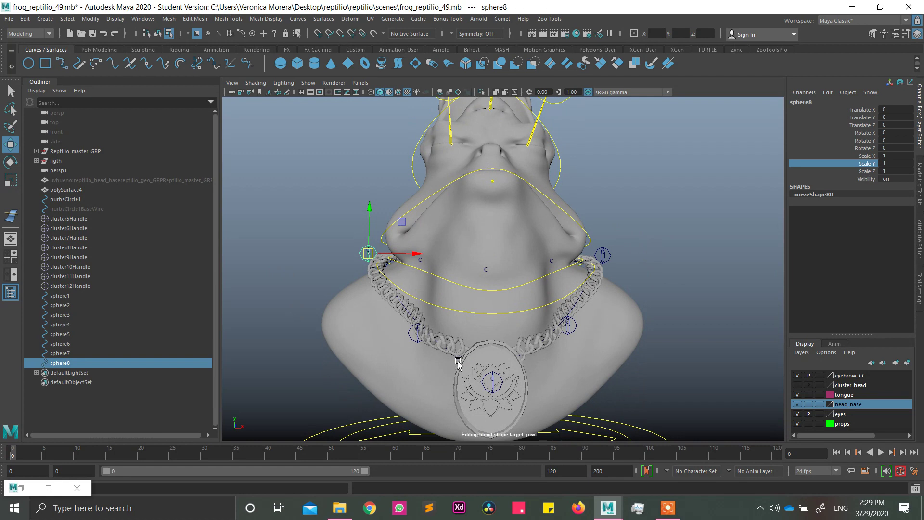
left_click_drag(67, 295, 83, 364)
key("ctrl+g")
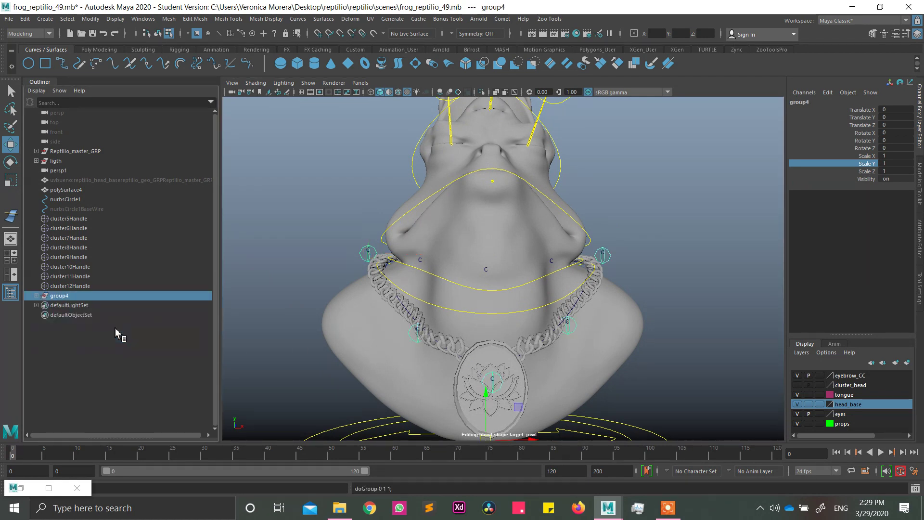
Switch the selection mode to select by object type.
left_click_drag(615, 332, 399, 218, "alt")
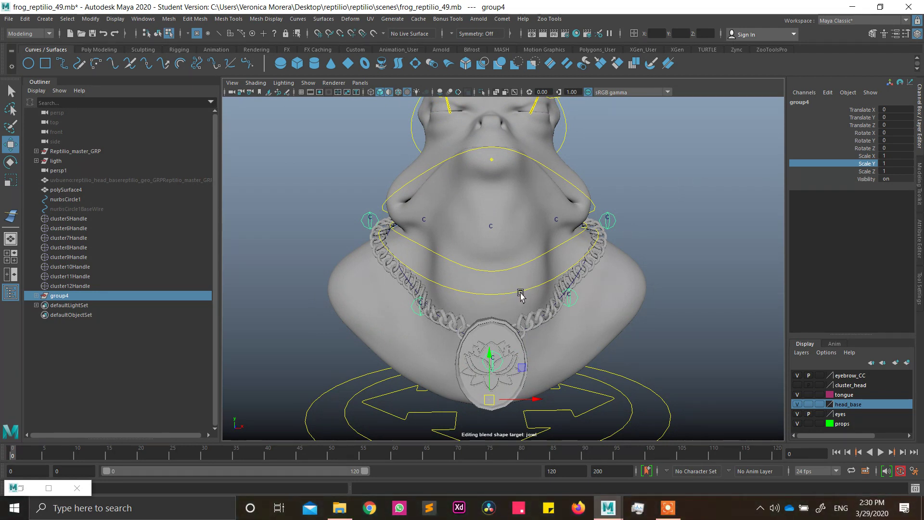
key("F8")
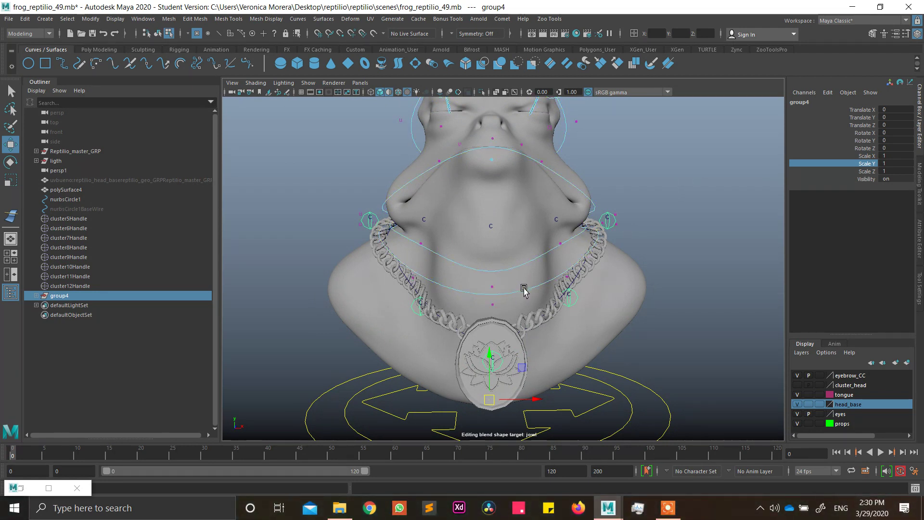
left_click(158, 34)
Test the neck_01_CC and neck_02_CC controls by rotating each one and undoing the rotations.
left_click(476, 294)
key("e")
left_click_drag(502, 239, 492, 255)
key("ctrl+z")
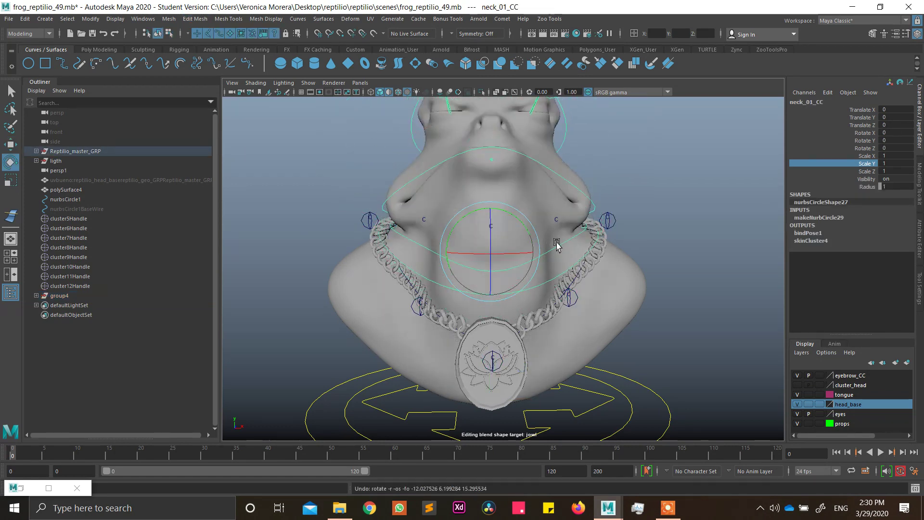
left_click(561, 243)
left_click_drag(501, 206, 487, 210)
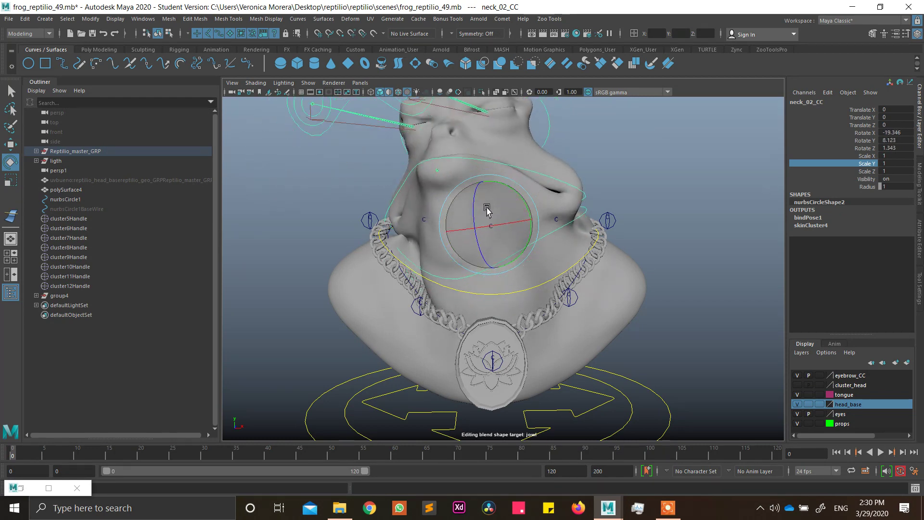
key("ctrl+z")
key("ctrl+z")
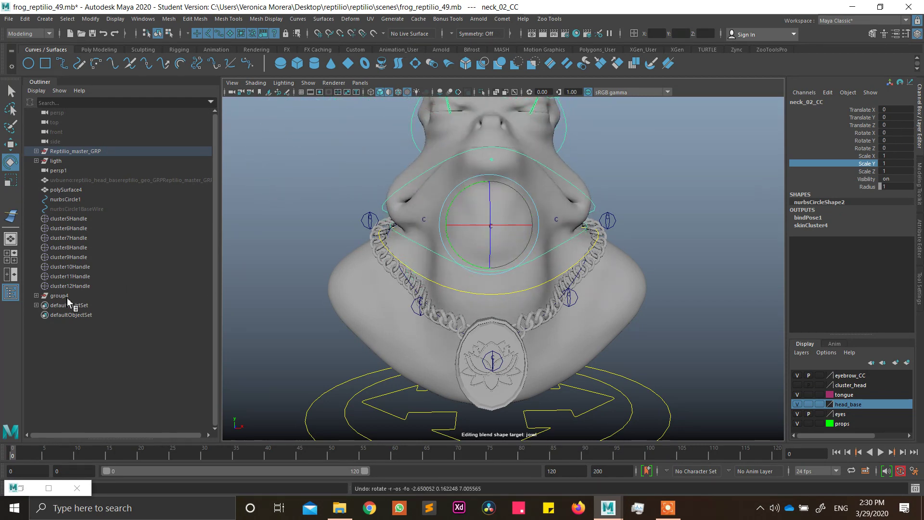
Rename the sphere controls' group as necklace_control_grp and parent it under the neck_01_CC control.
left_click(68, 297)
double_click(80, 295)
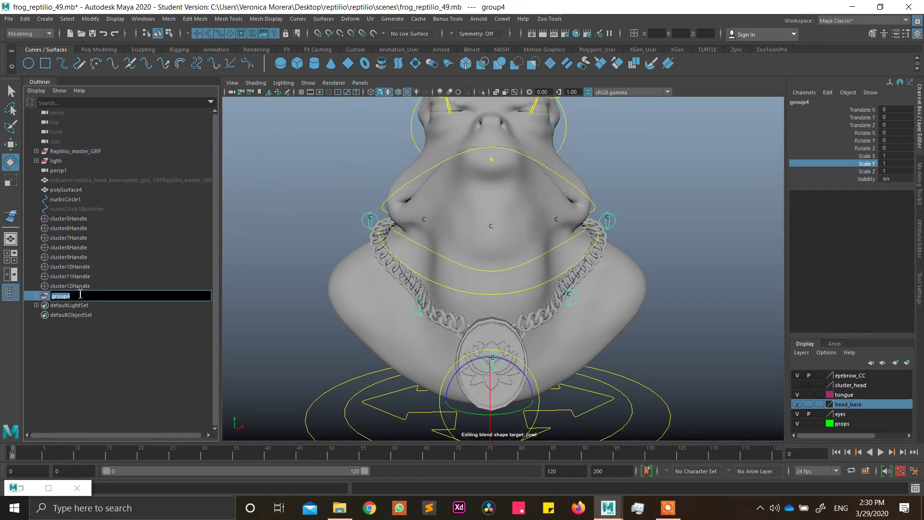
type("necklace_con")
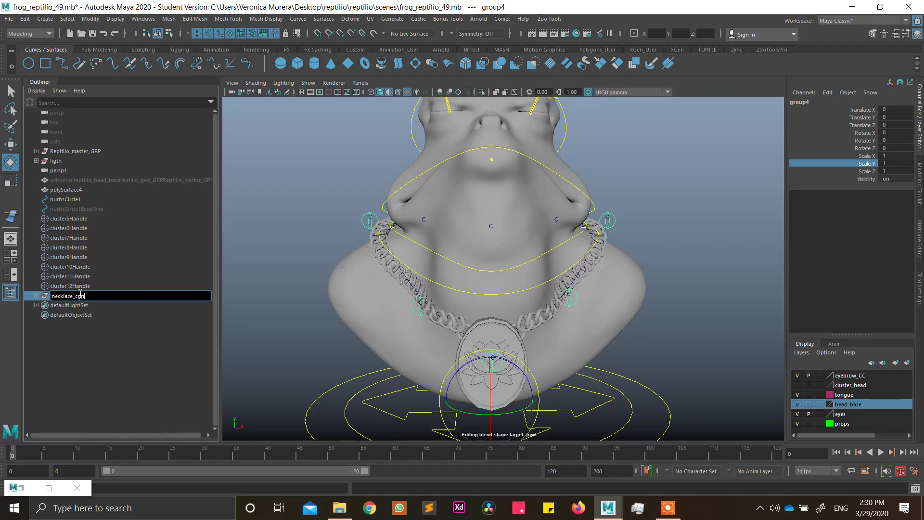
type("trol_grp")
key("Return")
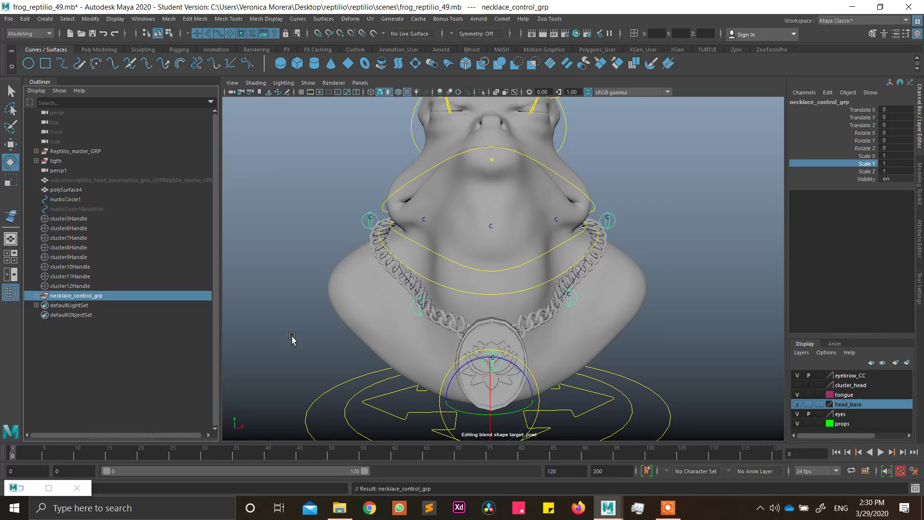
left_click(484, 293, "shift")
key("p")
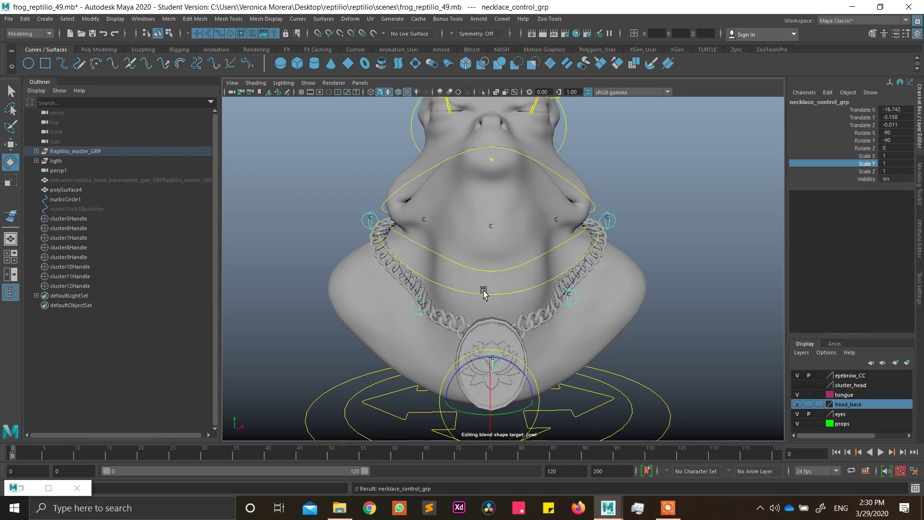
Test the neck_01_CC control by rotating it and undoing the rotation.
left_click(501, 249)
mouse_move(501, 250)
left_mouse_down()
mouse_move(520, 246)
mouse_move(501, 233)
mouse_move(532, 239)
mouse_move(501, 234)
left_mouse_up()
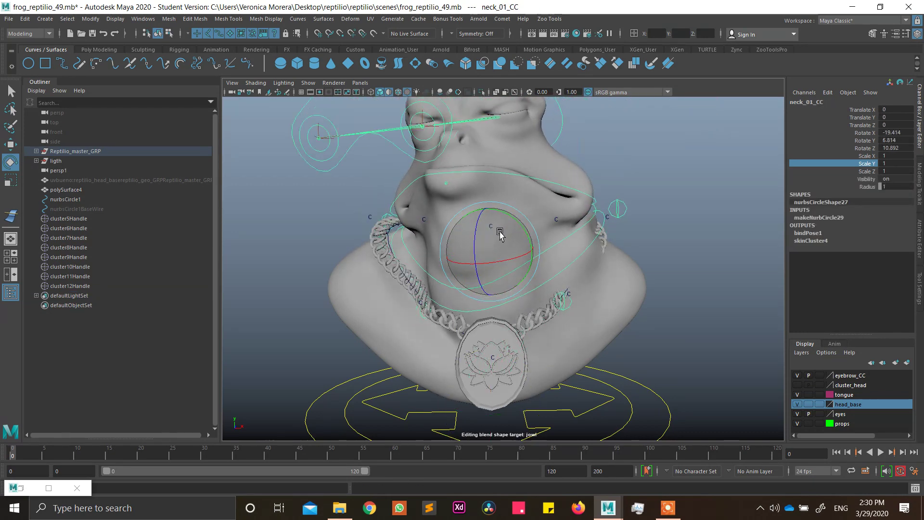
key("ctrl+z")
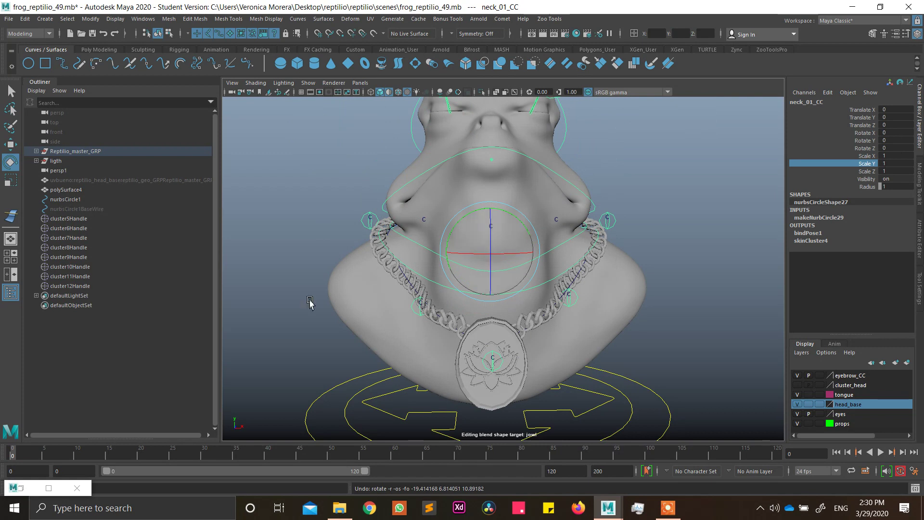
Apply a Wrap deformer to nurbsCircle1 with the reptilio_head_base mesh as the influence.
left_click(66, 200)
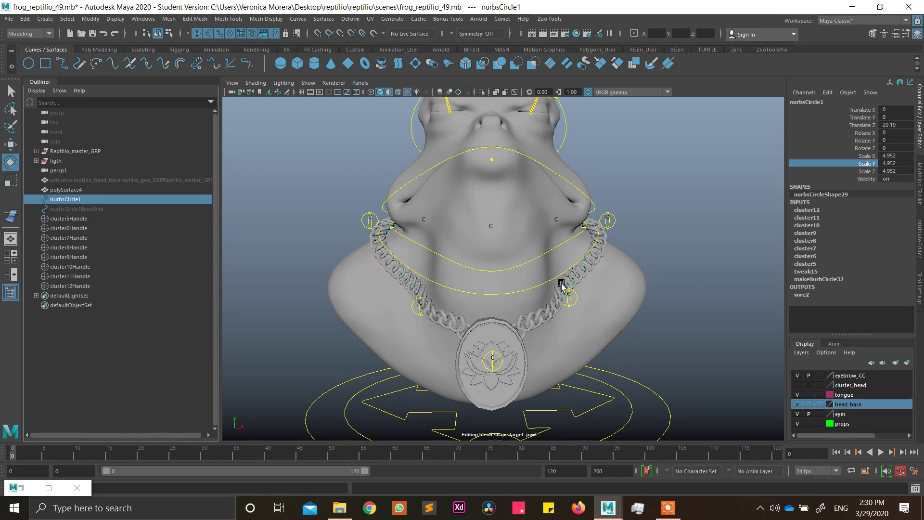
left_click(600, 288)
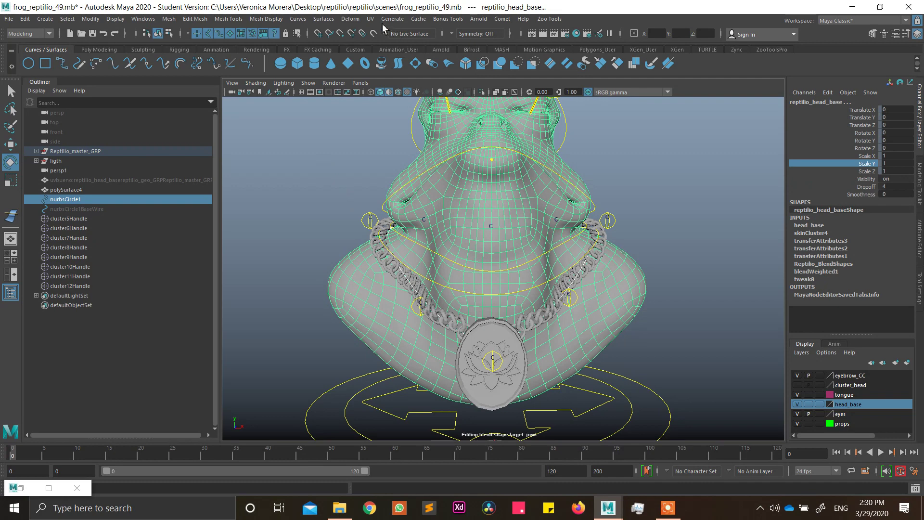
left_click(355, 19)
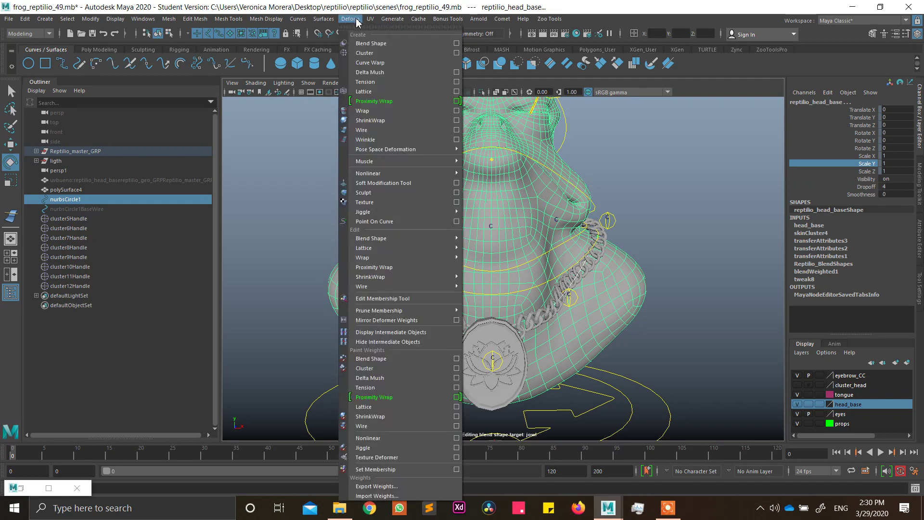
left_click(374, 110)
left_click(645, 270)
Test the position control at the base of the rig by moving it and undoing the moves.
scroll(582, 340, "down", 5)
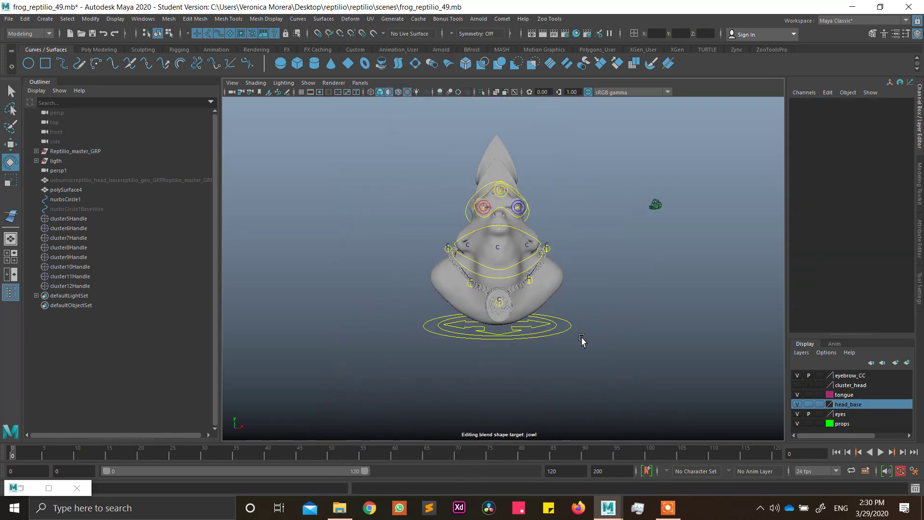
left_click(555, 317)
key("w")
mouse_move(500, 324)
left_mouse_down()
mouse_move(567, 324)
mouse_move(501, 323)
left_mouse_up()
key("ctrl+z")
key("ctrl+z")
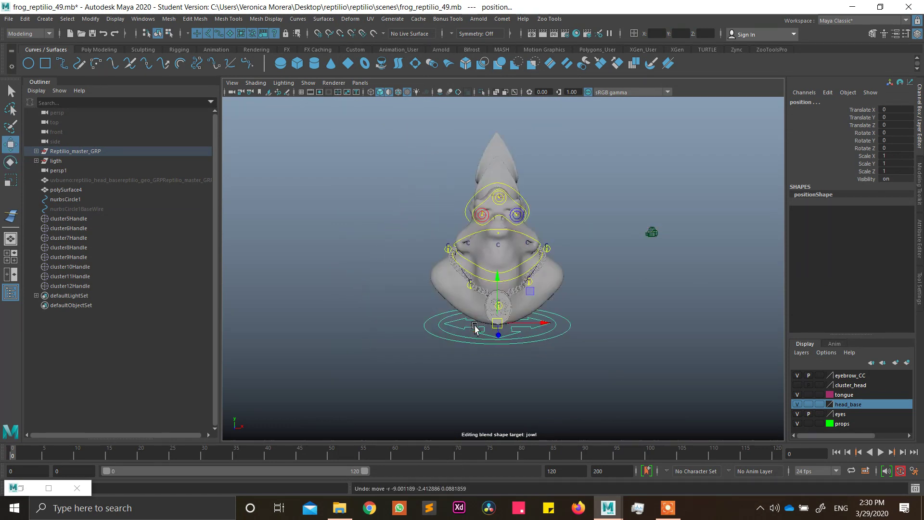
key("ctrl+z")
key("ctrl+z")
key("ctrl+z")
key("ctrl+z")
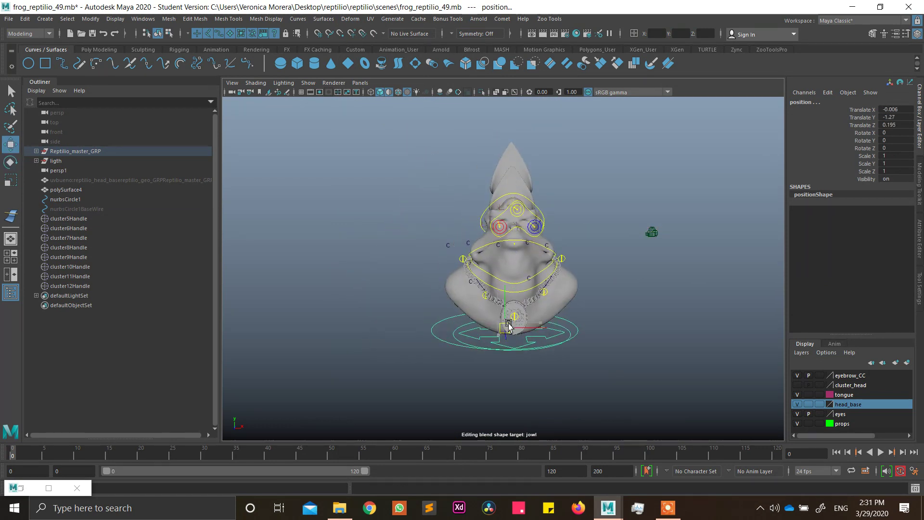
mouse_move(498, 326)
left_mouse_down()
mouse_move(474, 324)
mouse_move(492, 318)
left_mouse_up()
key("ctrl+z")
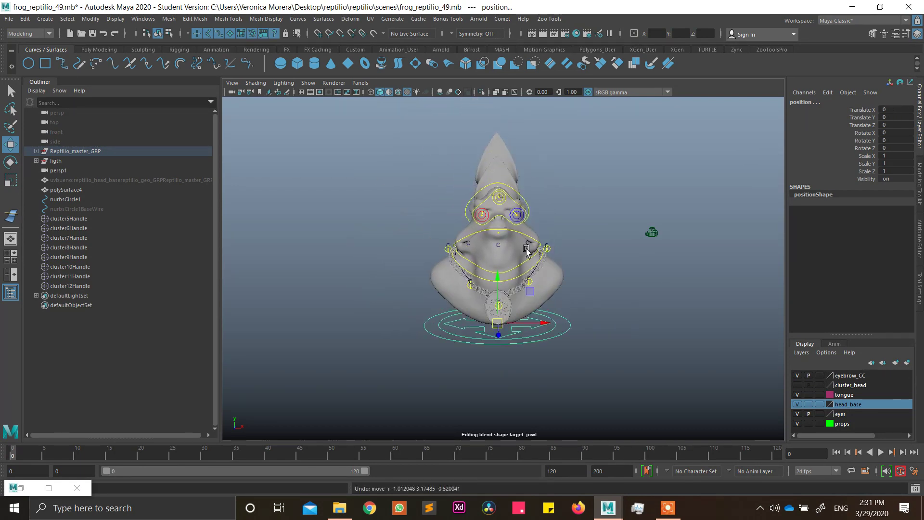
Group cluster5Handle through cluster12Handle as noTouch_grp and hide the group.
right_click_drag(535, 278, 604, 331, "alt")
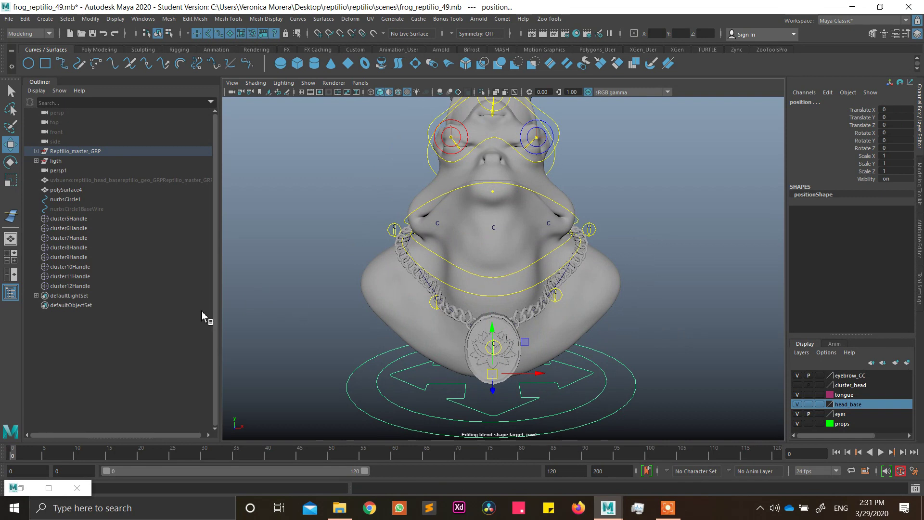
left_click_drag(85, 219, 88, 285)
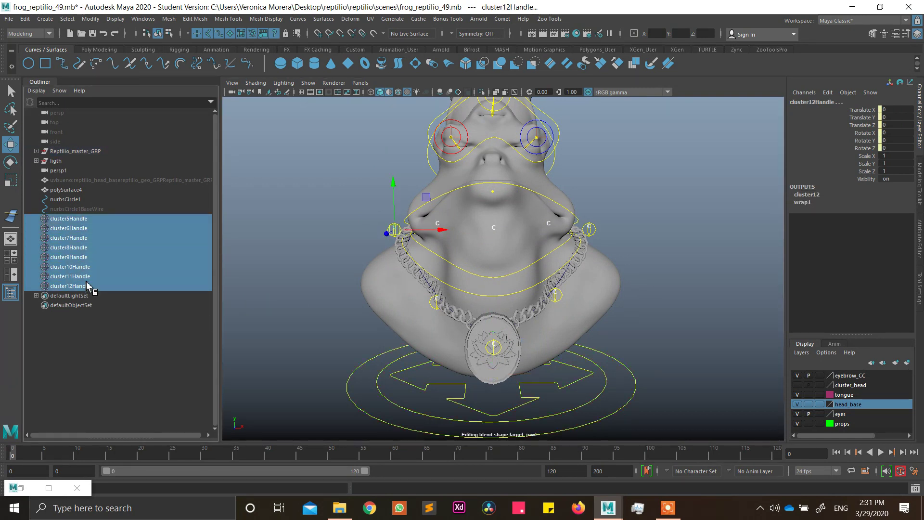
key("ctrl+g")
double_click(69, 219)
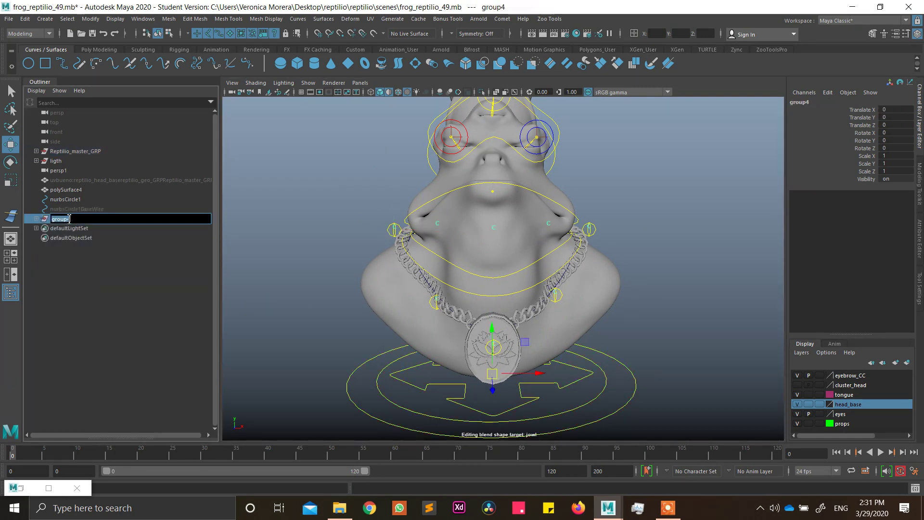
type("noT")
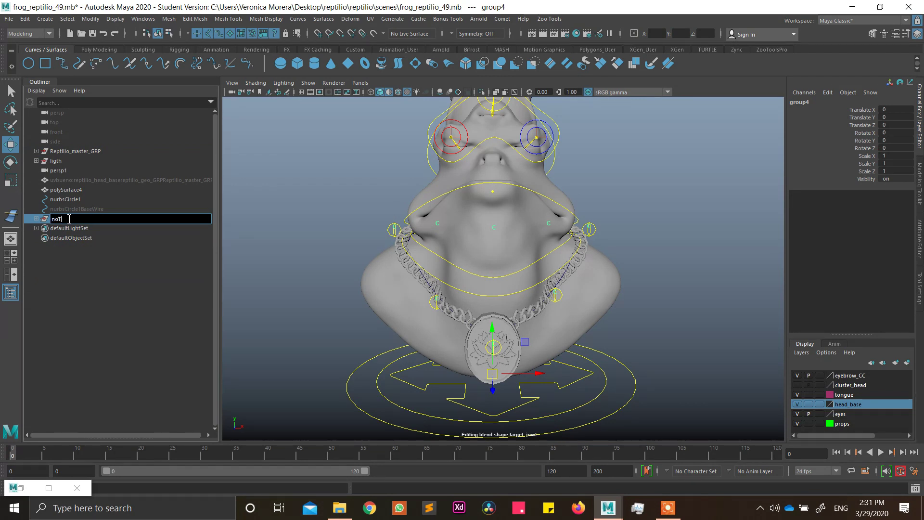
type("ouch_grp")
key("Return")
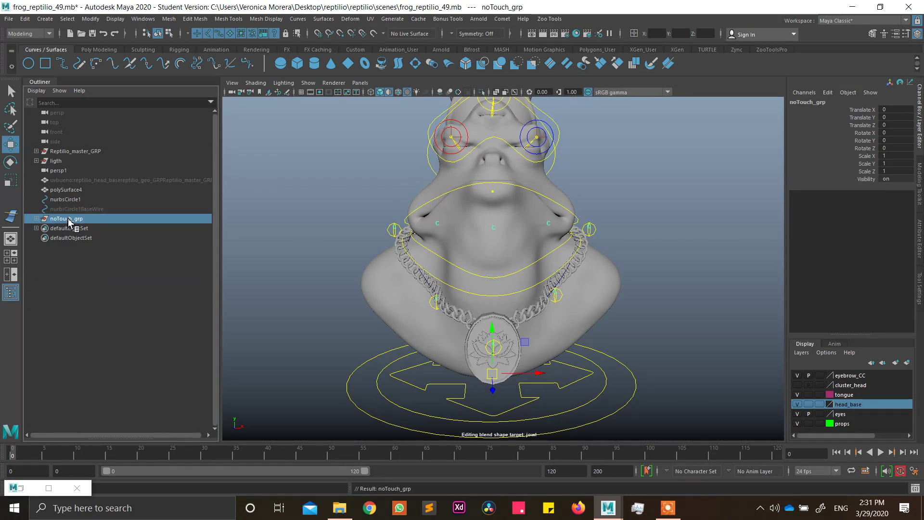
key("ctrl+h")
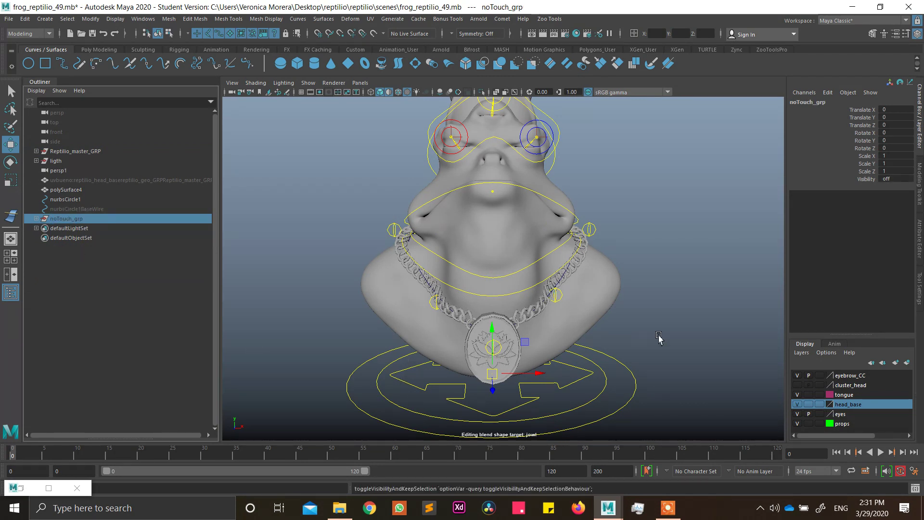
Test the position, sphere5 and sphere7 controls by moving each one and undoing the moves.
left_click(623, 370)
left_click_drag(492, 374, 541, 298)
left_click(606, 313)
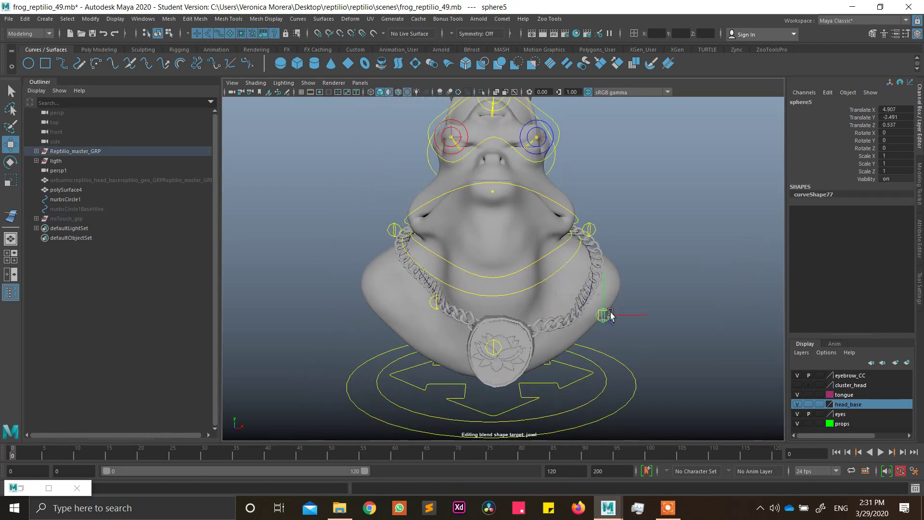
left_click_drag(611, 313, 615, 316)
key("ctrl+z")
left_click(436, 303)
left_click_drag(436, 303, 417, 291)
key("ctrl+z")
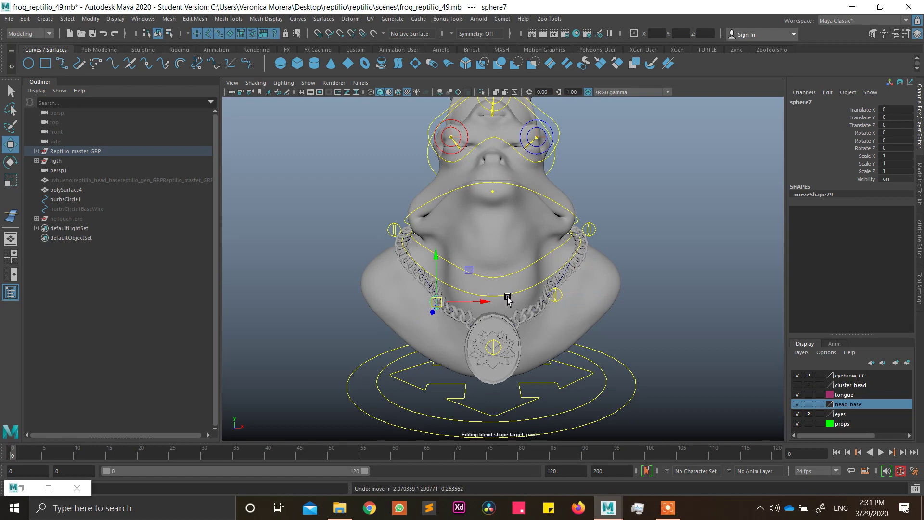
Check how the necklace follows neck_01_CC from the front and side by rotating the control repeatedly and undoing each rotation.
left_click(508, 297)
key("e")
mouse_move(497, 241)
left_mouse_down()
mouse_move(505, 231)
mouse_move(510, 244)
mouse_move(499, 242)
mouse_move(513, 240)
left_mouse_up()
key("ctrl+z")
left_click_drag(616, 311, 510, 307, "alt")
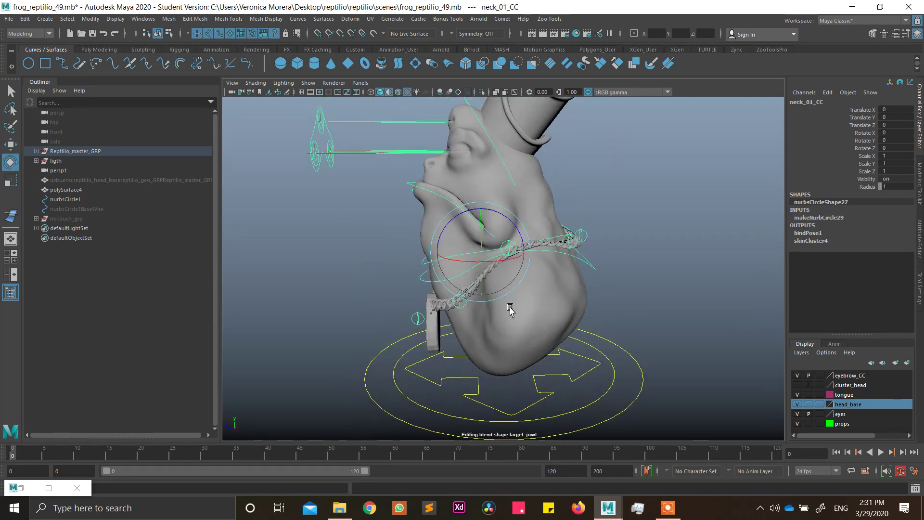
mouse_move(519, 226)
left_mouse_down()
mouse_move(496, 207)
mouse_move(522, 224)
left_mouse_up()
key("ctrl+z")
left_click_drag(582, 319, 624, 314, "alt")
left_click_drag(452, 240, 522, 270, "alt")
mouse_move(520, 227)
left_mouse_down()
mouse_move(506, 230)
mouse_move(532, 220)
left_mouse_up()
key("ctrl+z")
Move the sphere5 control up toward sphere4 to test the chain's deformation, and undo the move.
left_click(554, 305)
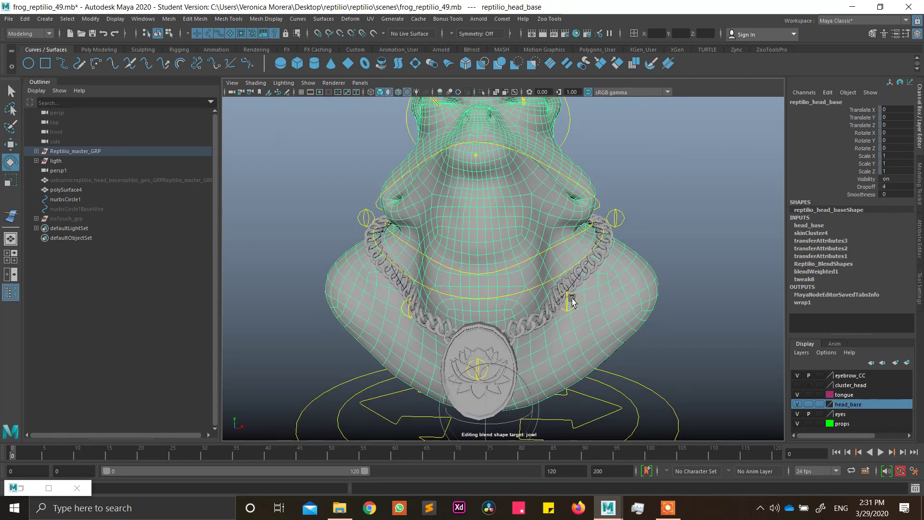
left_click(569, 299)
key("w")
left_click_drag(570, 303, 647, 201)
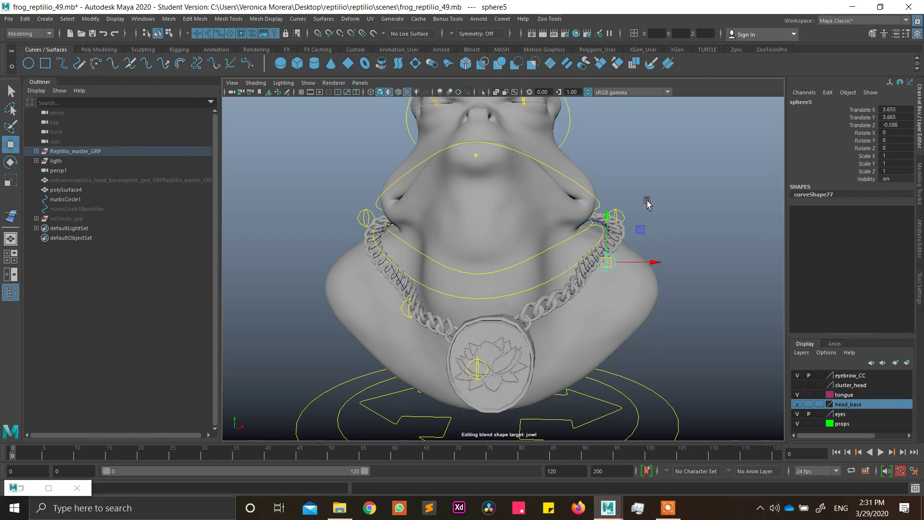
key("ctrl+z")
Pull the sphere5 control sideways away from the neck to test the chain and pendant, and undo the moves.
left_click(614, 223)
right_click_drag(572, 291, 556, 353, "alt")
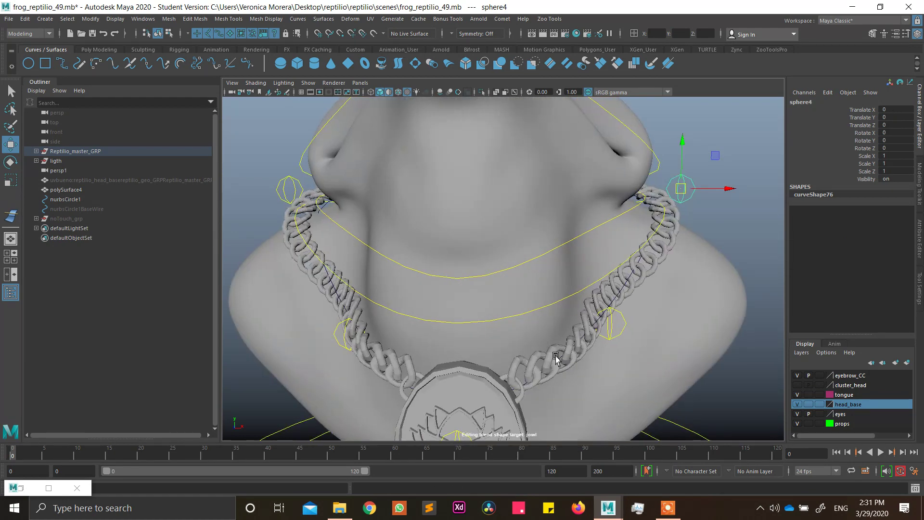
middle_click_drag(556, 354, 568, 303, "alt")
right_click_drag(567, 303, 517, 320, "alt")
left_click(600, 281)
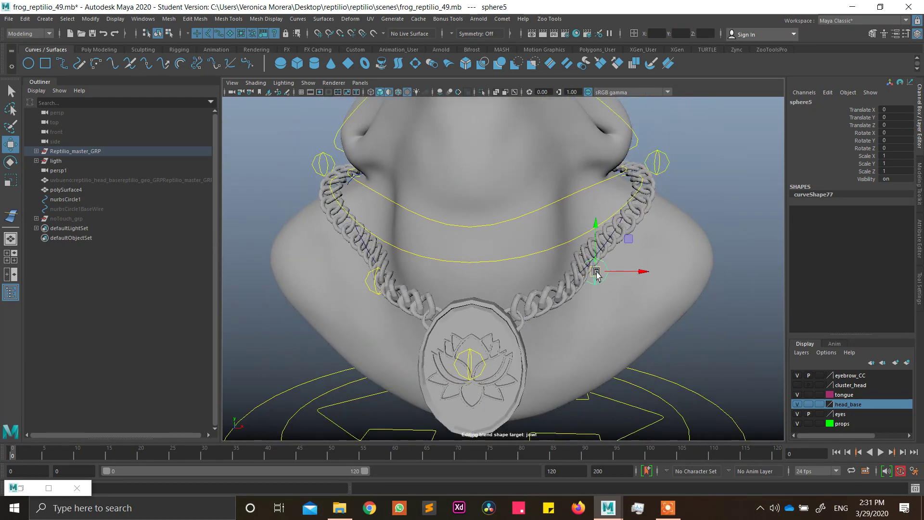
left_click_drag(597, 273, 704, 289)
key("ctrl+z")
scroll(532, 332, "down", 3)
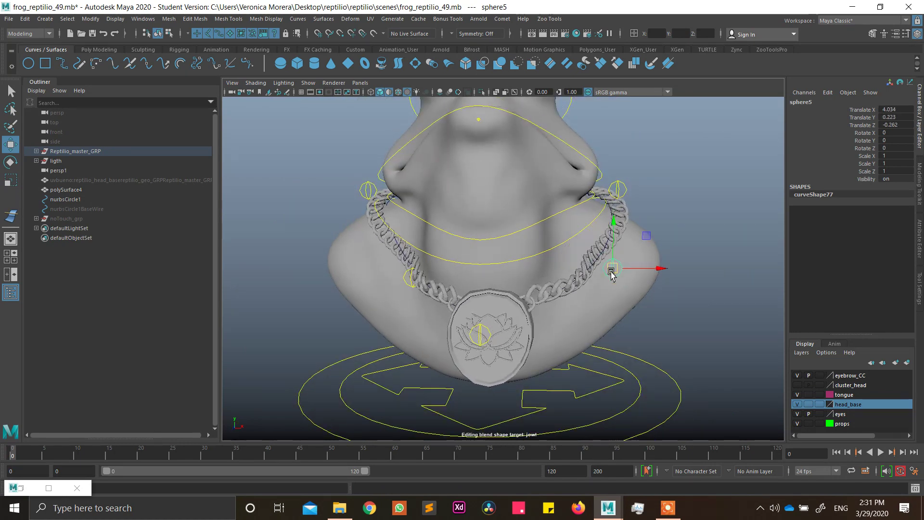
key("ctrl+z")
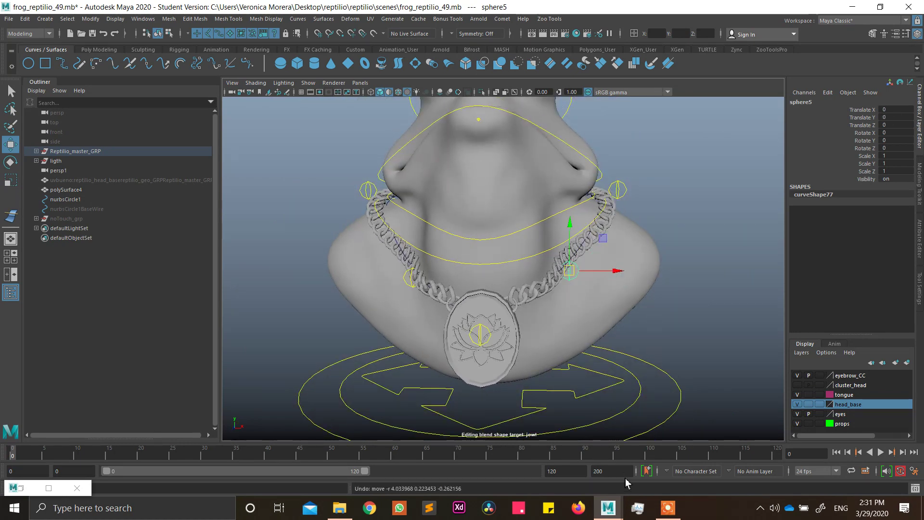